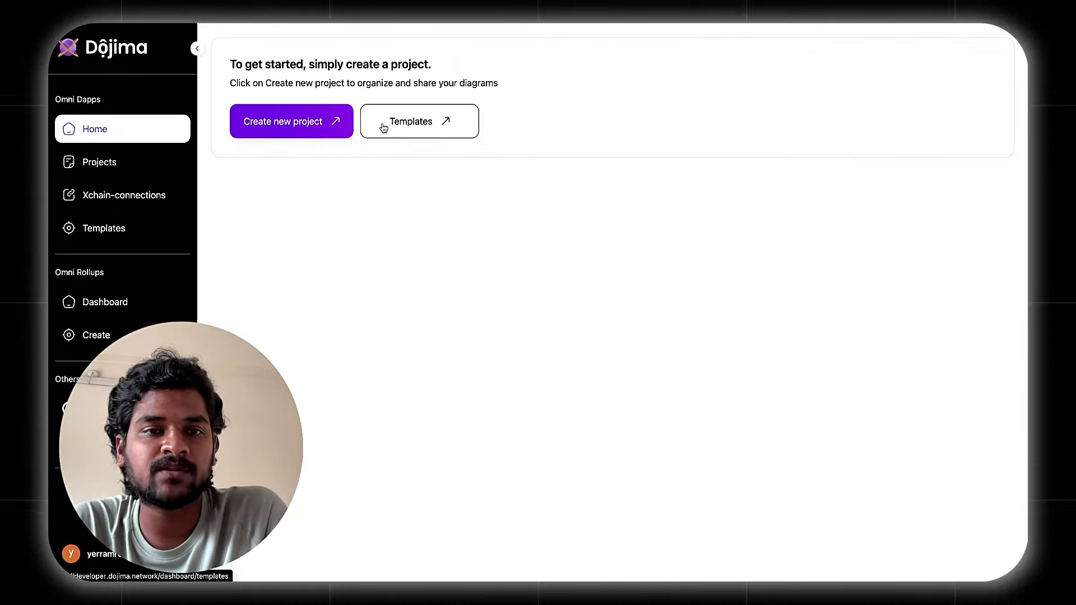
- Start a new project named "Test Omni Chain" with the project type Erc20
click(328, 129)
click(461, 247)
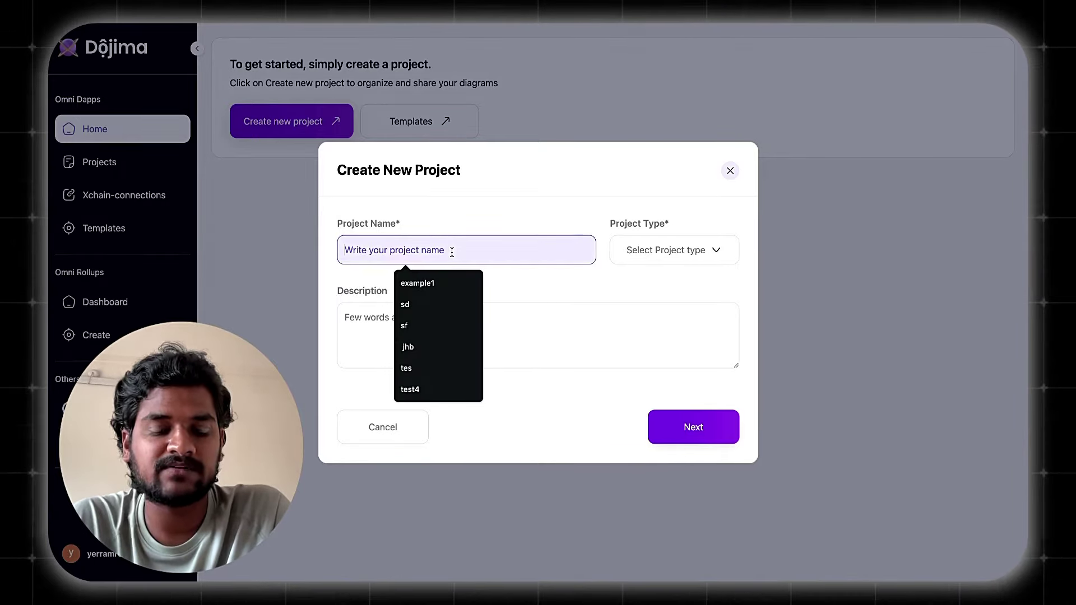
text(Test Om)
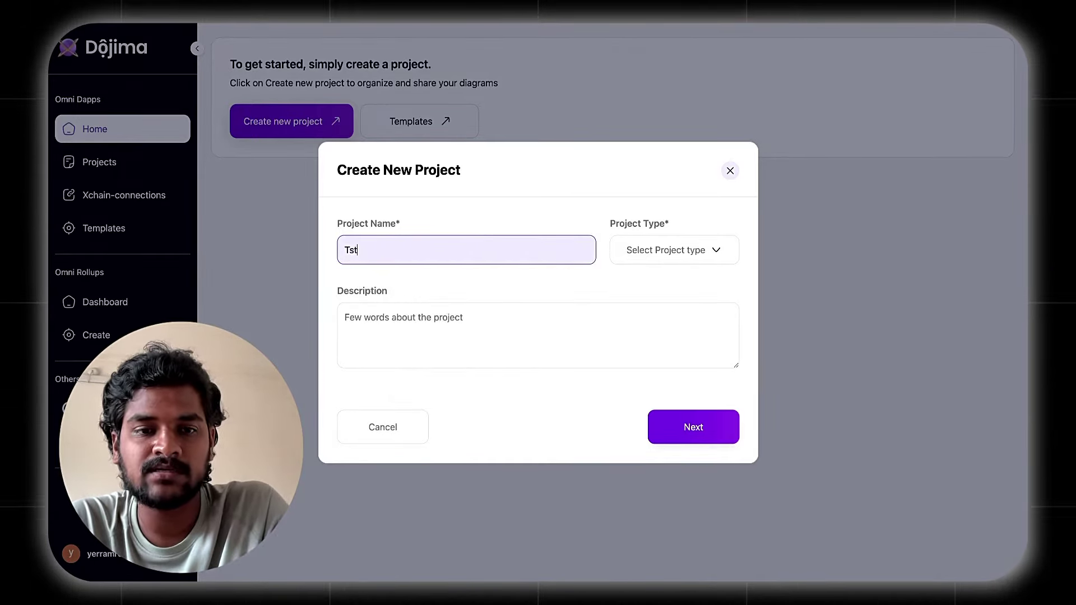
text(ni Chain)
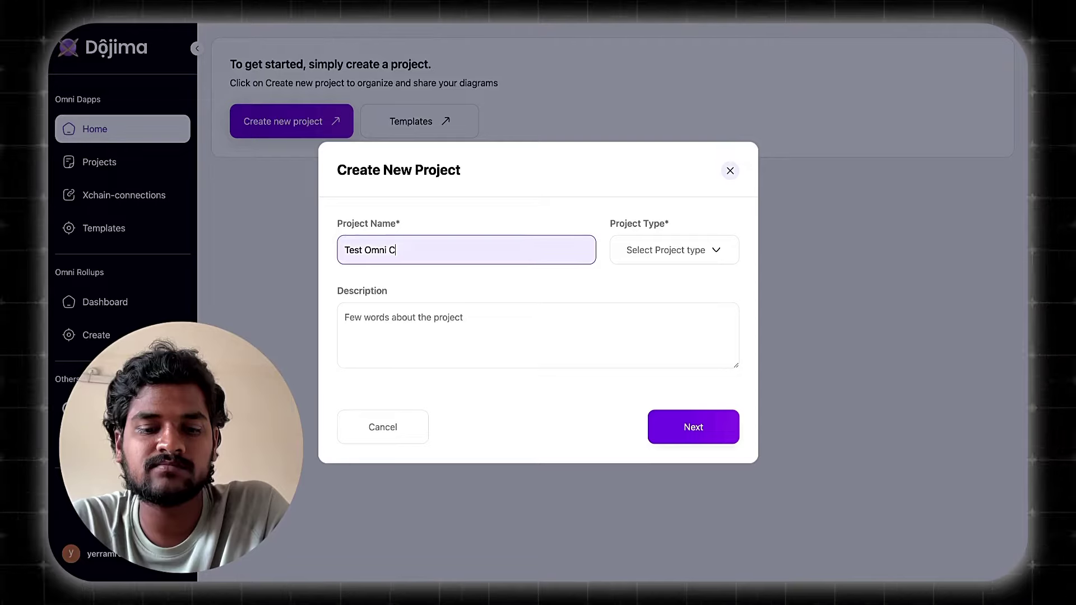
click(683, 256)
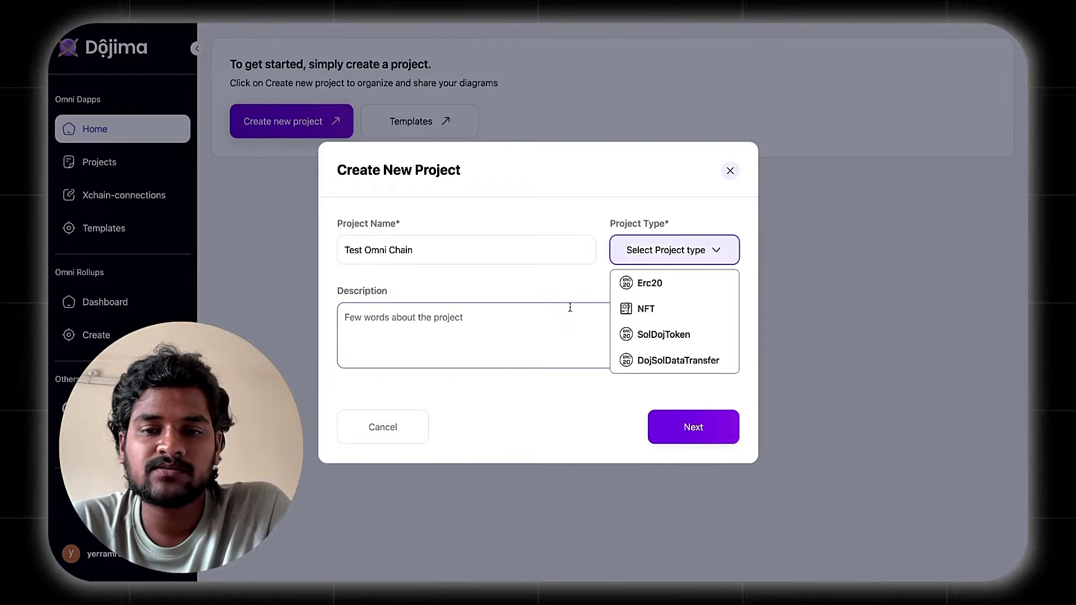
click(637, 284)
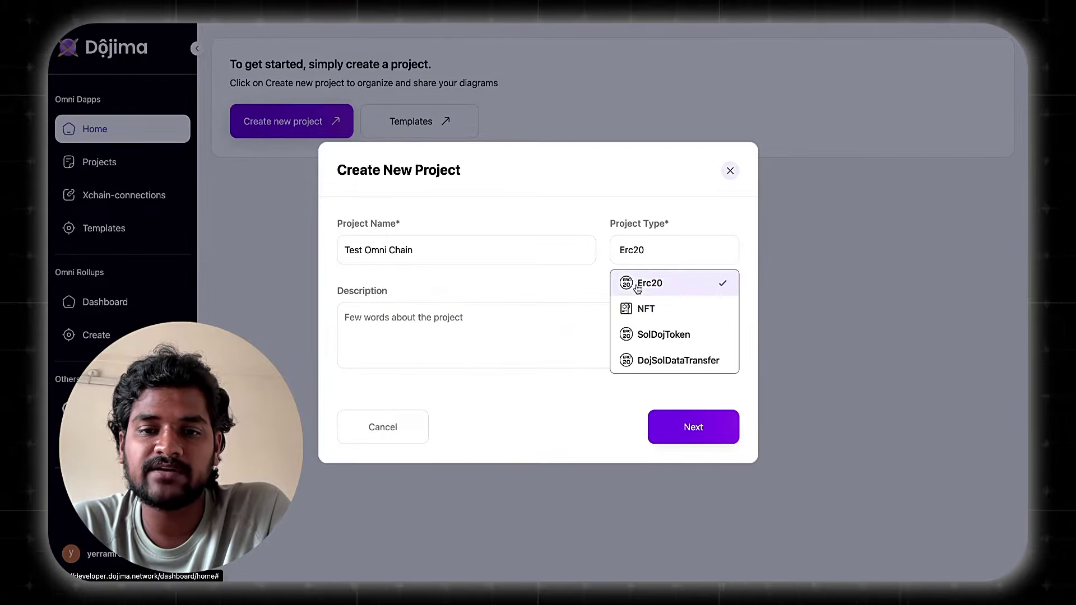
- Enter the description "Testine Omni chain functionality of erc20 token transfer between evm chains" and proceed to the chain selection
click(497, 330)
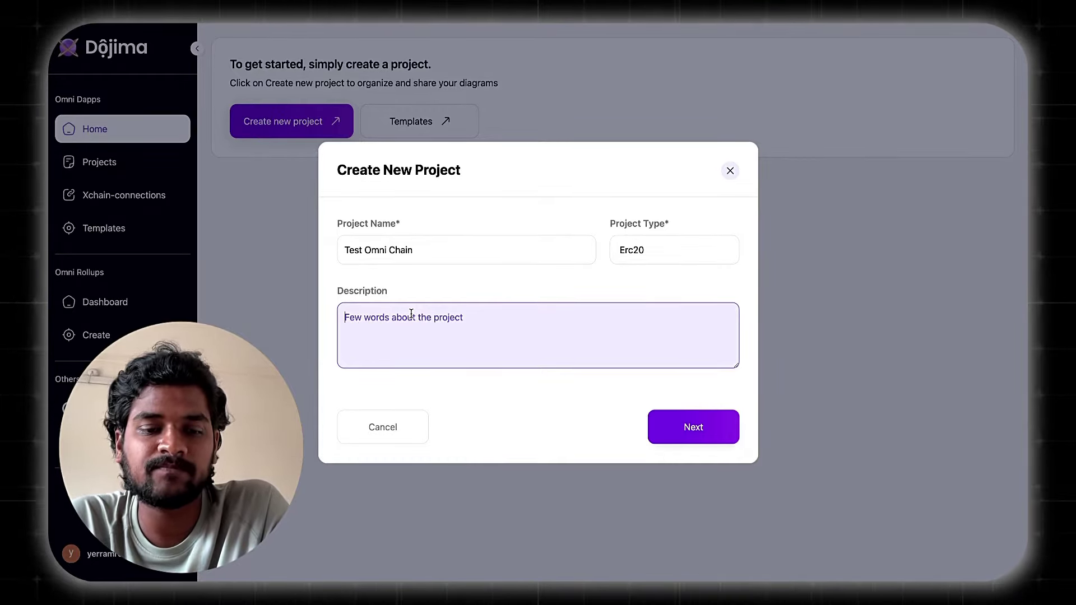
text(Testine o)
key(BackSpace)
text(OMNI)
key(BackSpace)
key(BackSpace)
key(BackSpace)
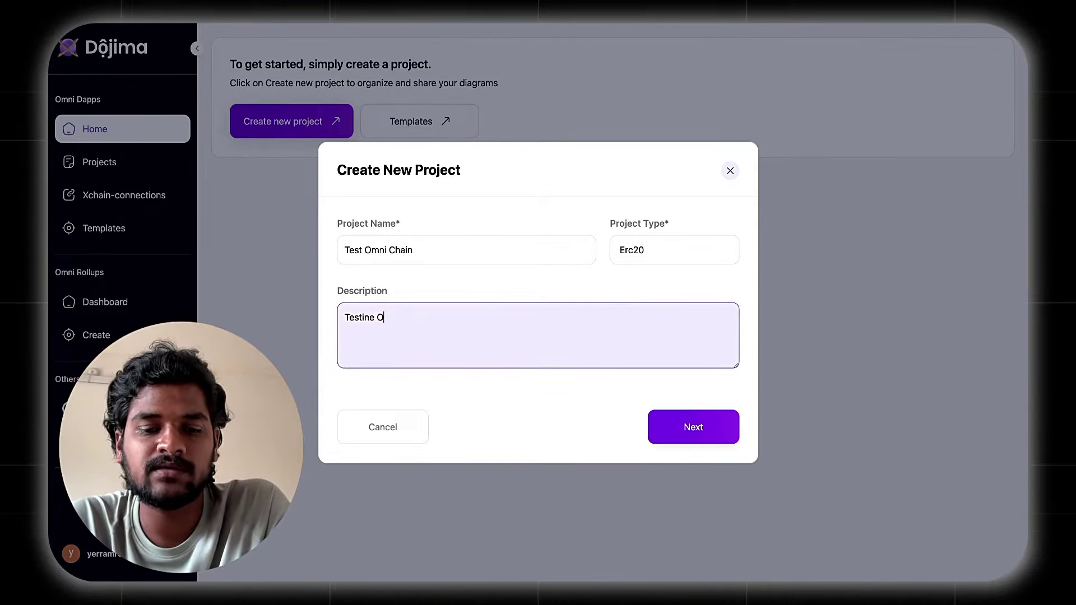
text(mni chain function)
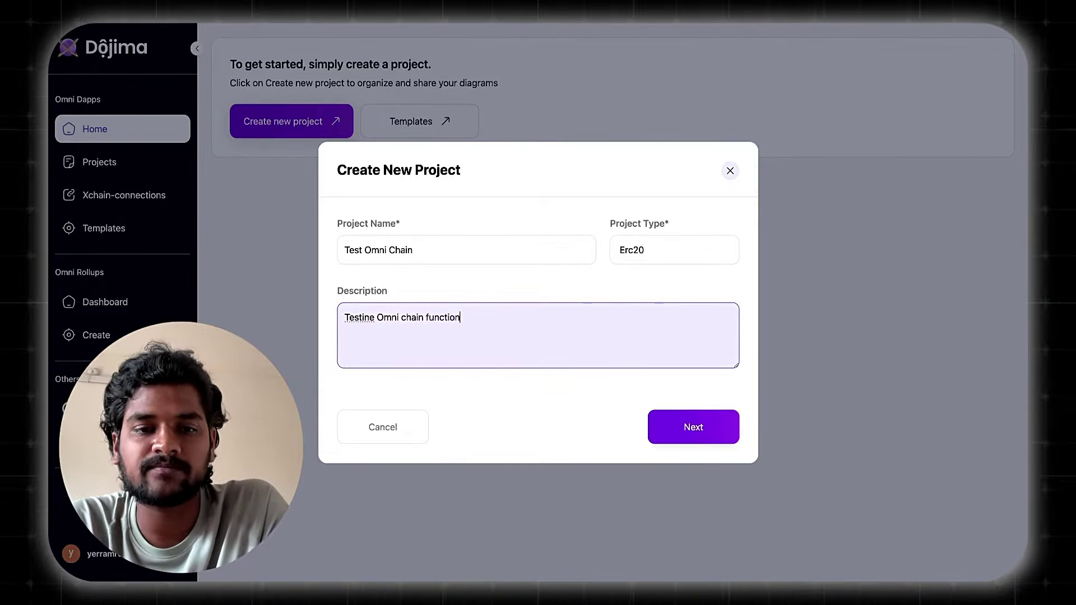
text(ality of erc)
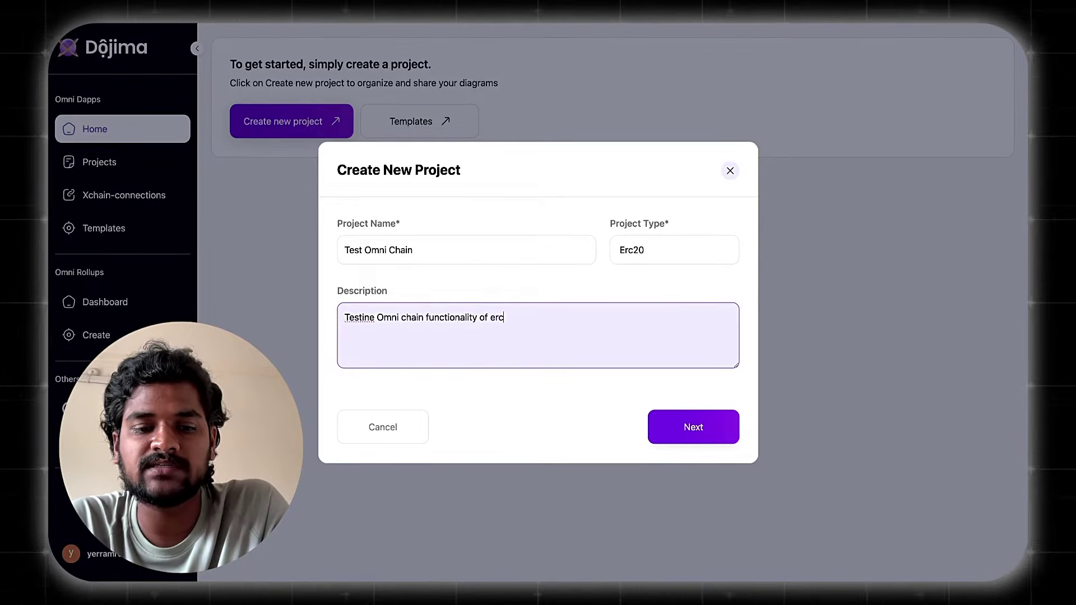
text(20 token)
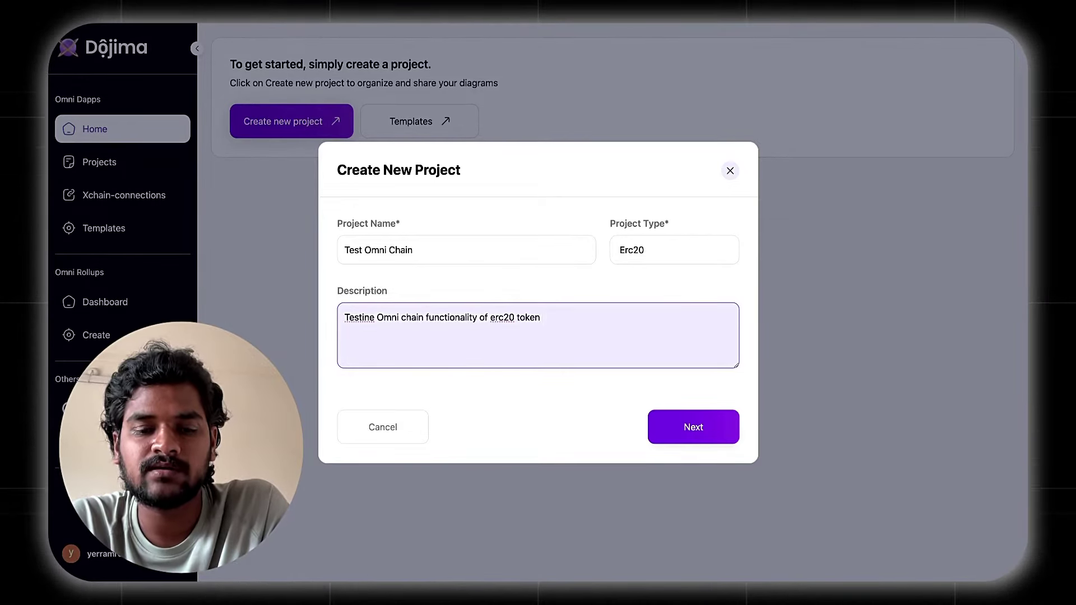
text( transfer between e)
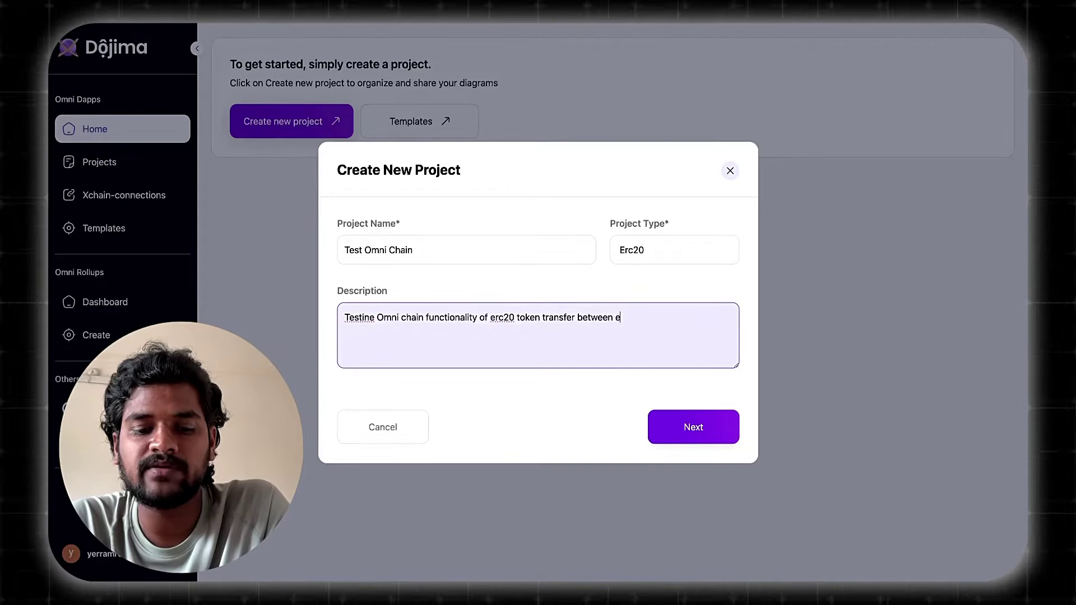
text(vm chains)
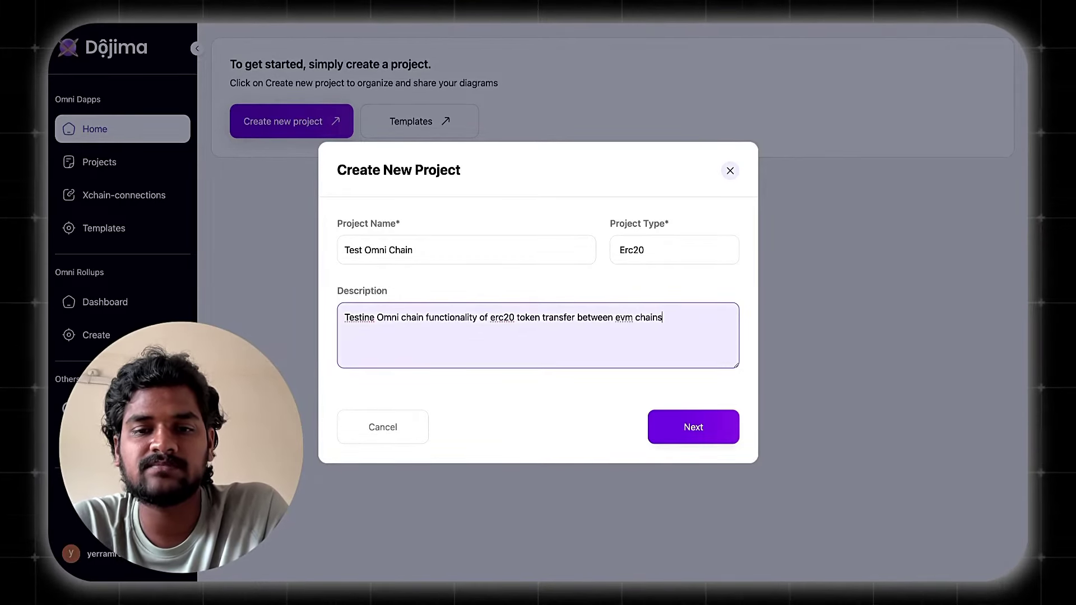
click(692, 427)
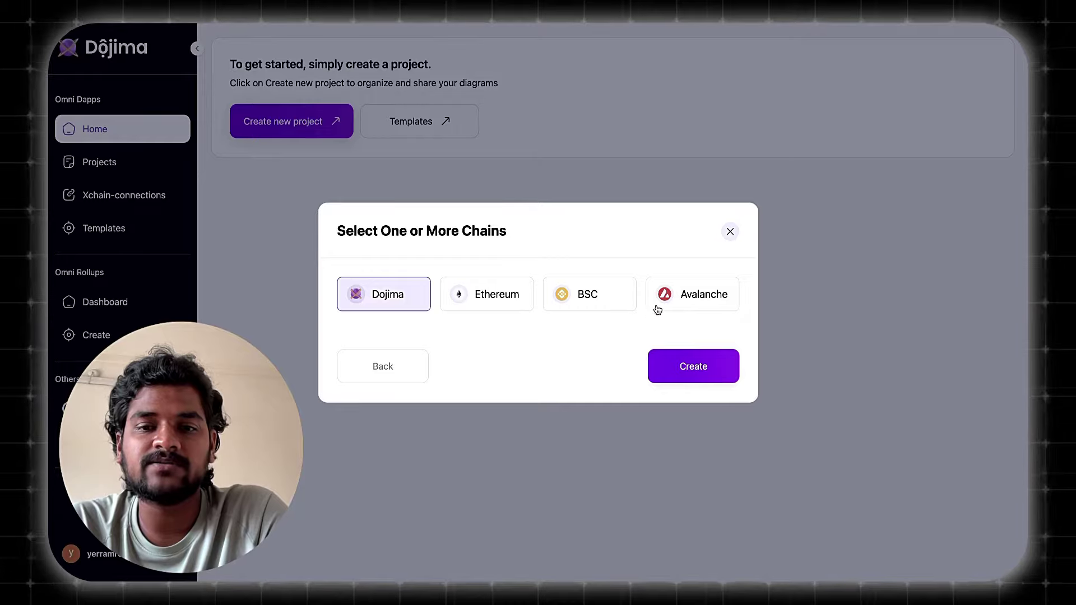
- Select Avalanche in addition to Dojima as the project's chains, leaving out Ethereum and BSC, and create the project
click(677, 300)
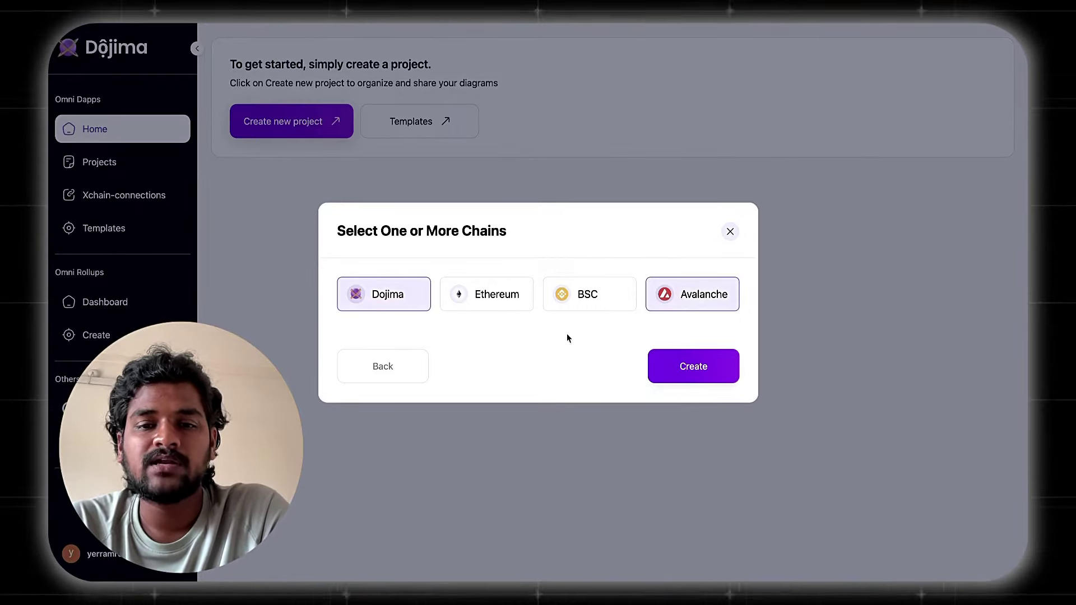
click(574, 310)
click(504, 306)
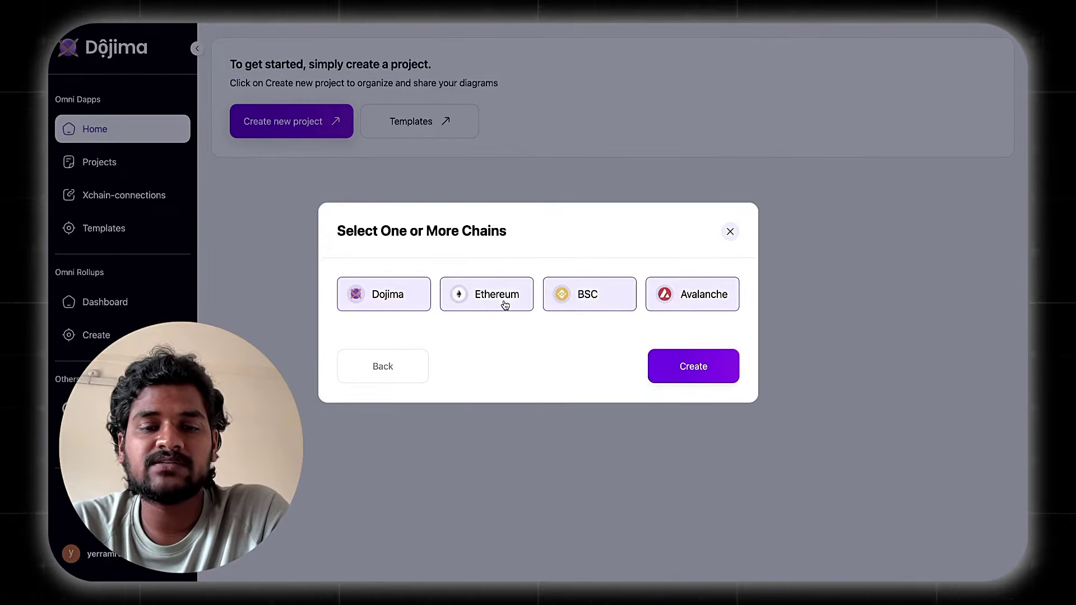
click(559, 304)
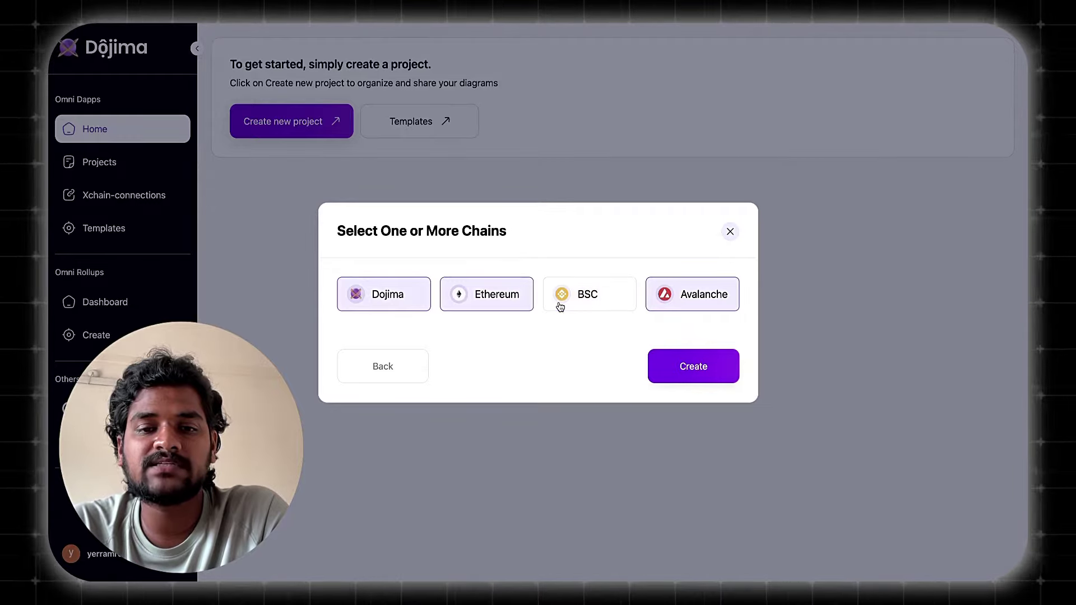
click(521, 311)
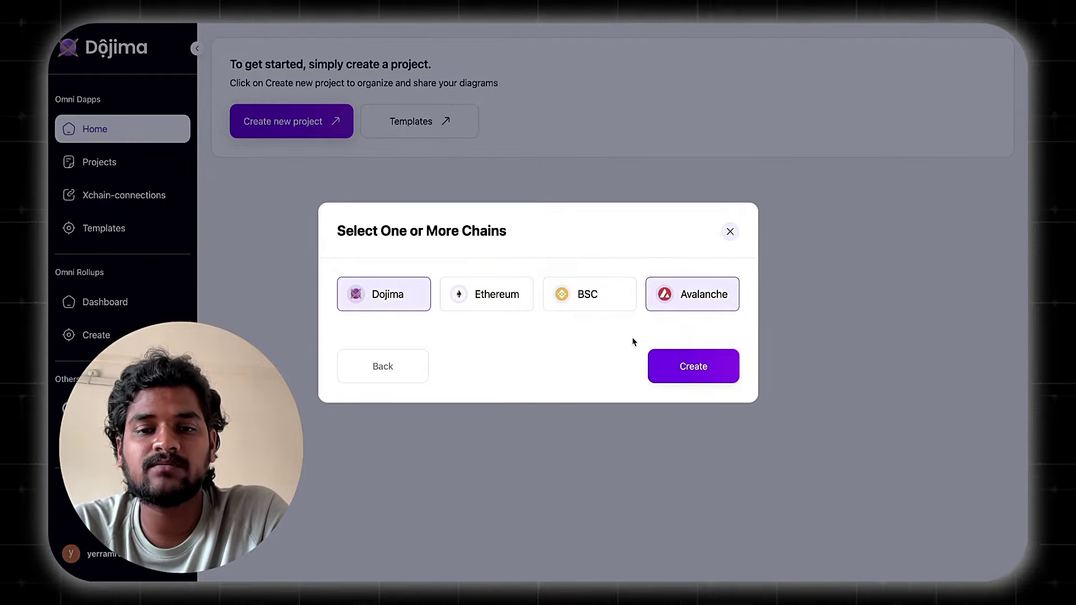
click(685, 363)
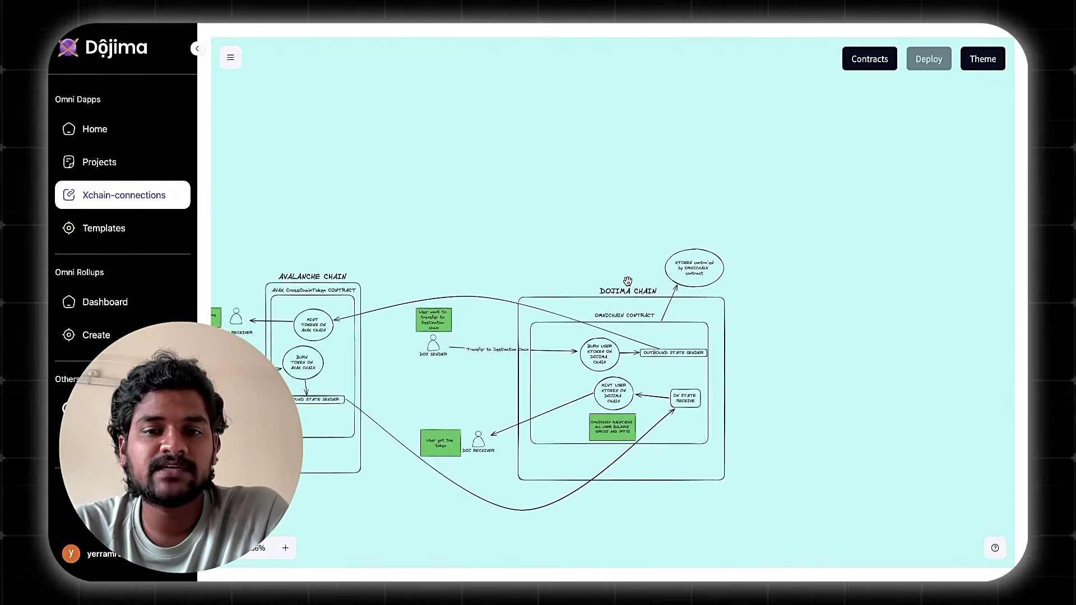
- Examine the overall Avalanche-to-Dojima diagram and the omnichain contract inside the Dojima chain
drag(563, 247, 687, 177)
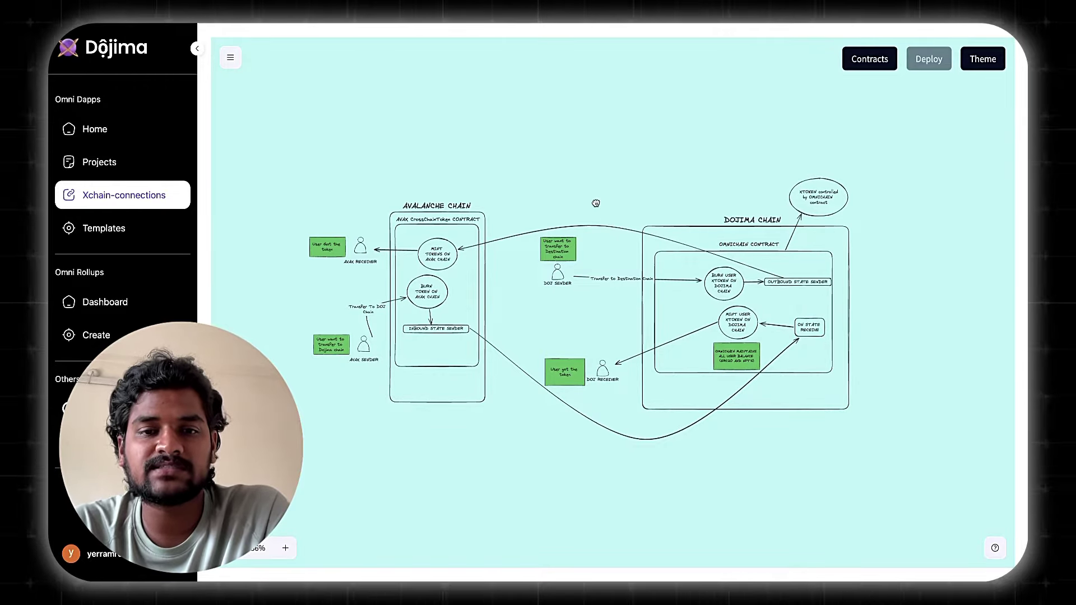
scroll(595, 202, up, 5)
scroll(596, 203, down, 5)
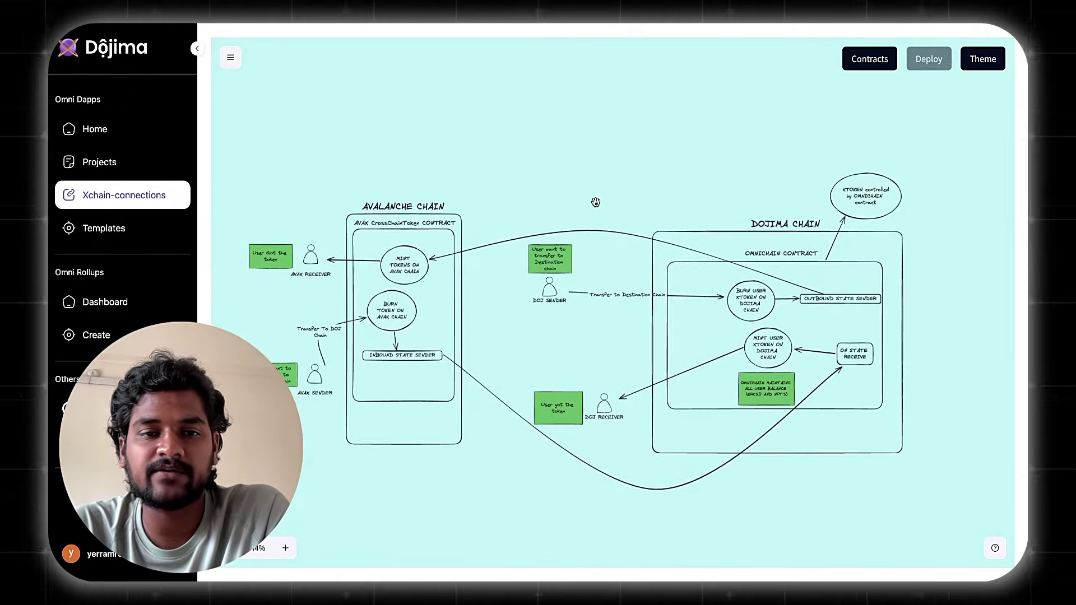
drag(595, 202, 621, 162)
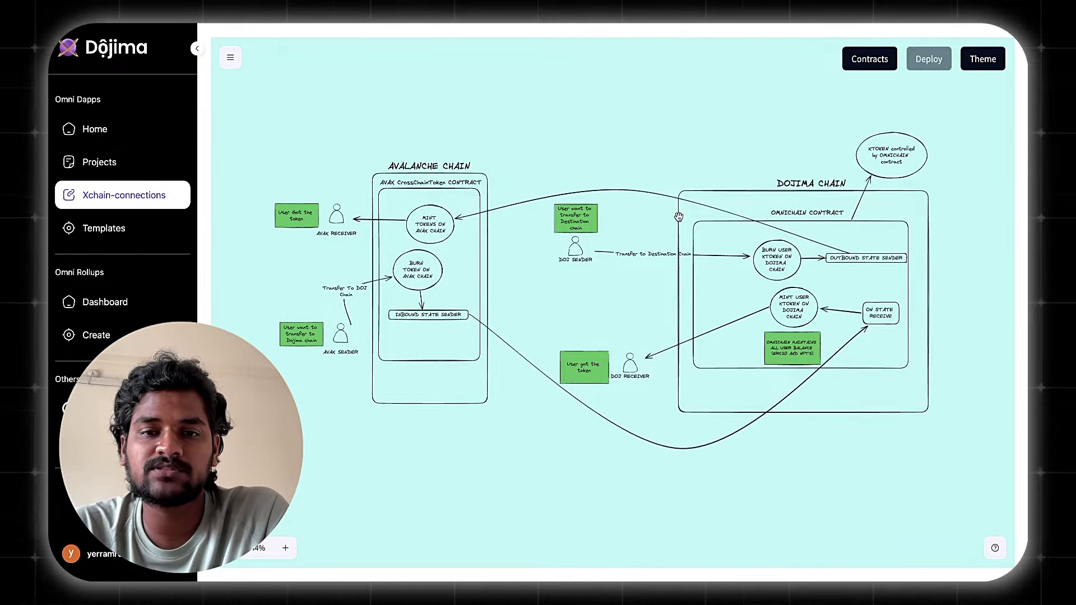
scroll(678, 217, up, 2)
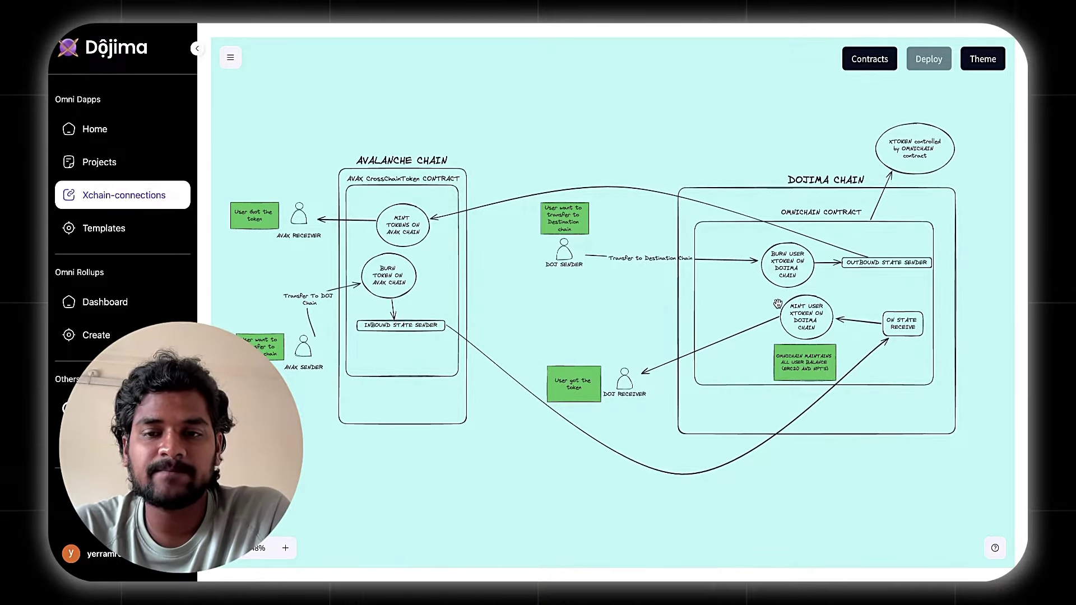
scroll(777, 304, up, 5)
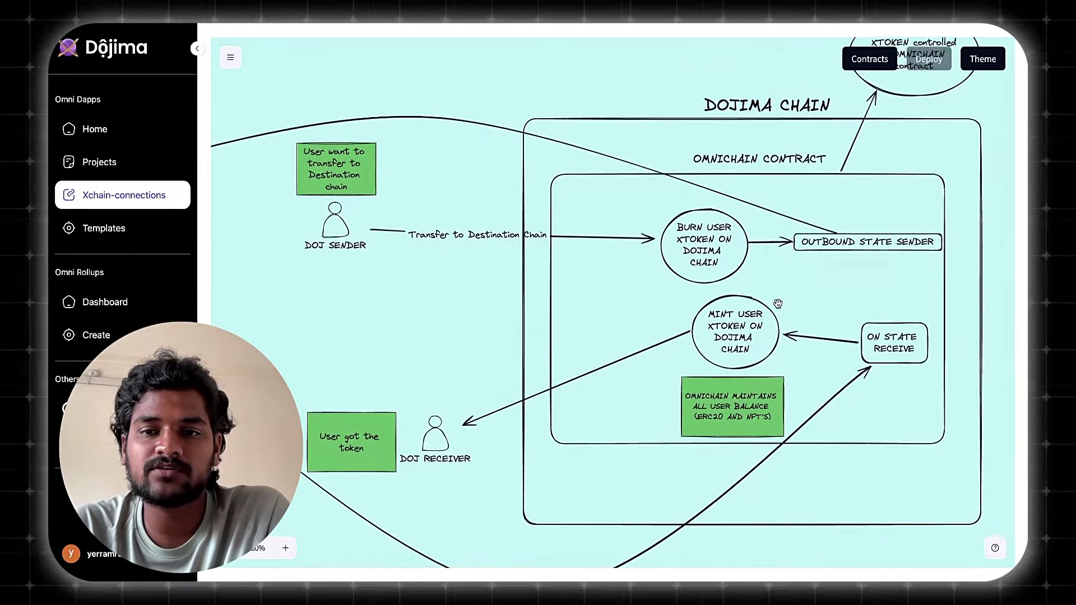
scroll(778, 303, up, 2)
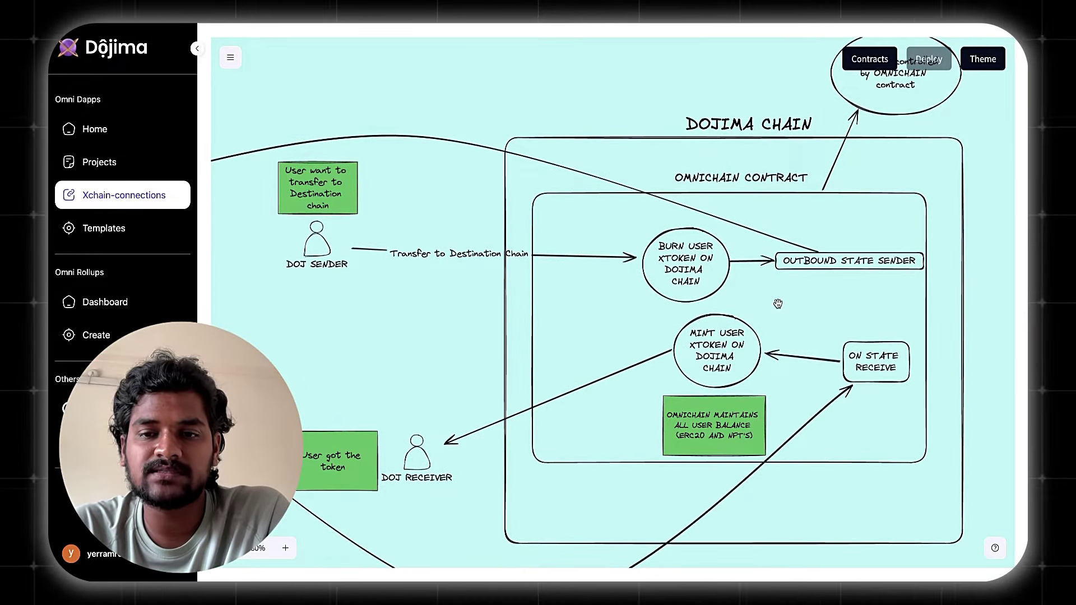
scroll(778, 303, down, 5)
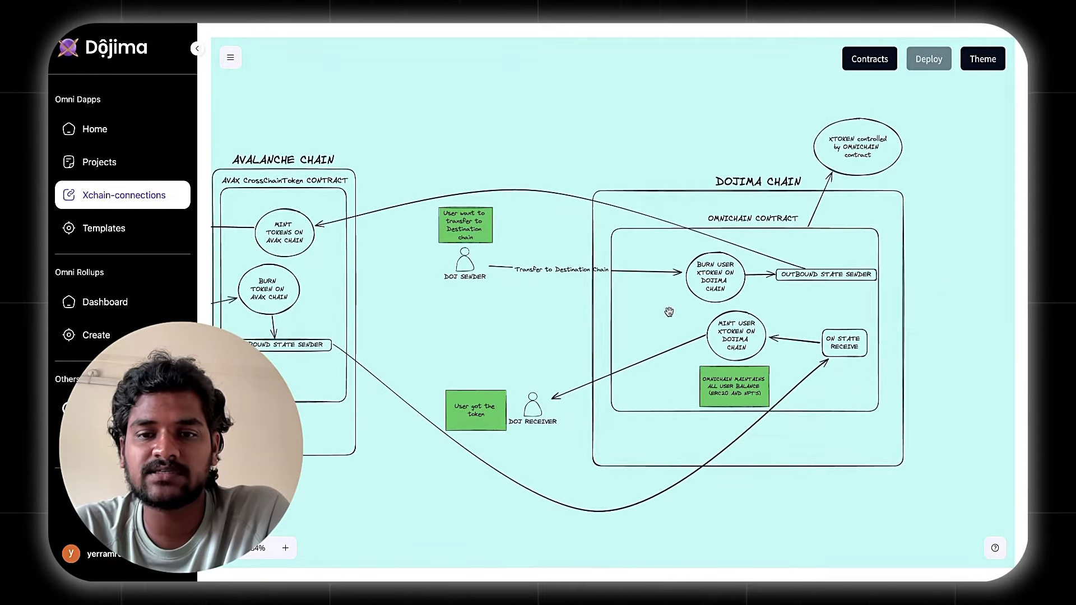
drag(669, 312, 598, 311)
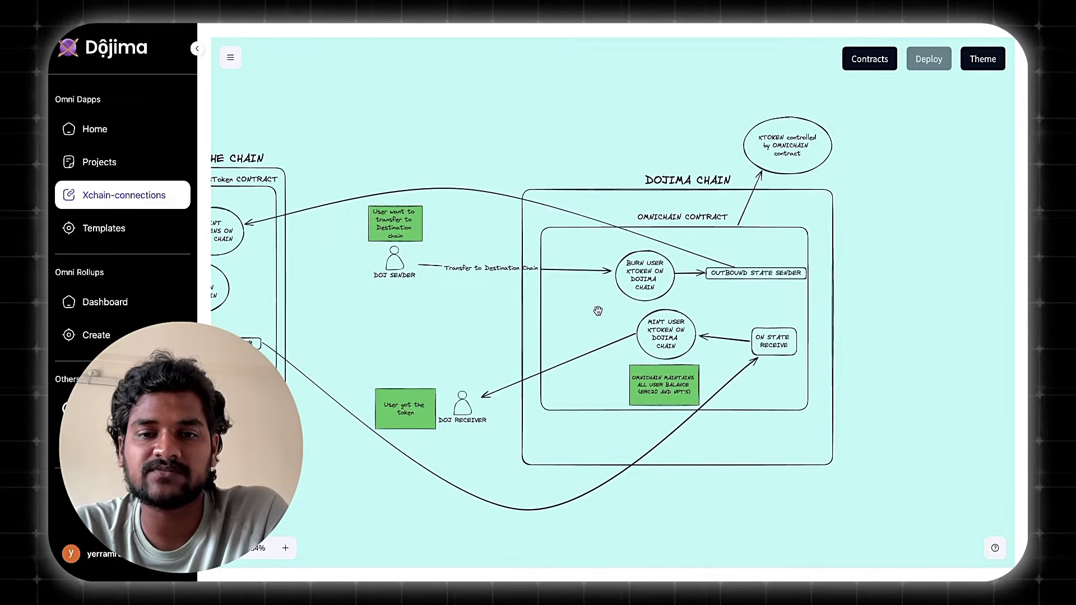
scroll(598, 311, up, 2)
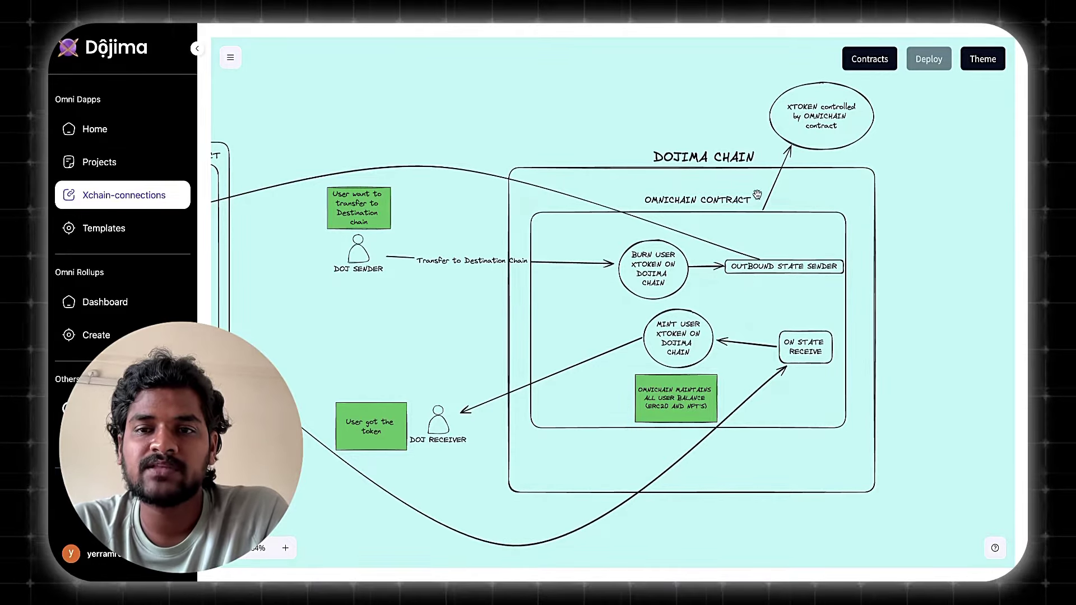
scroll(734, 284, down, 1)
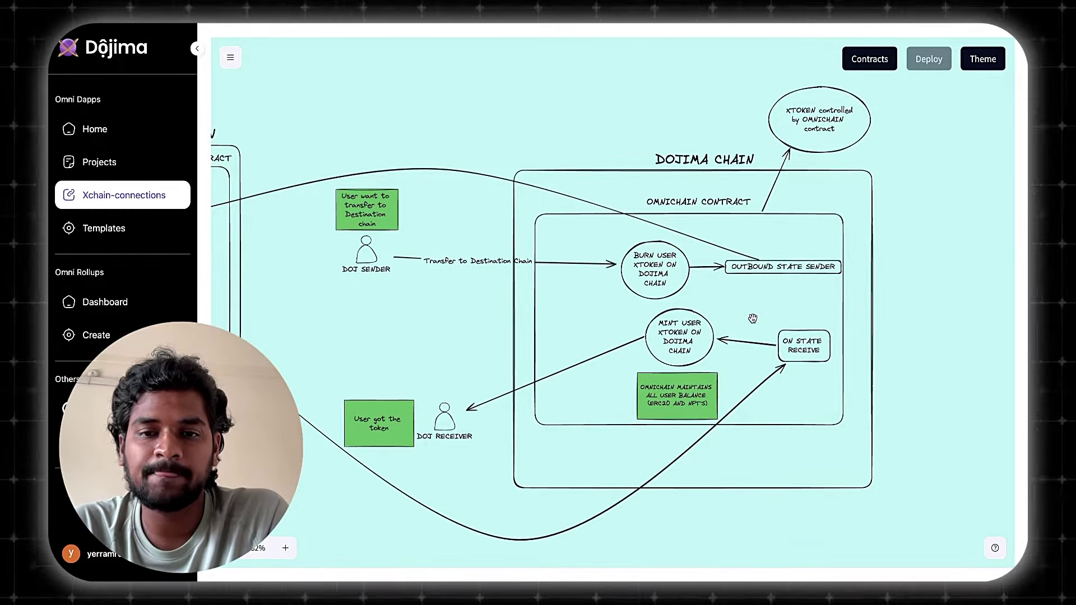
scroll(753, 319, down, 5)
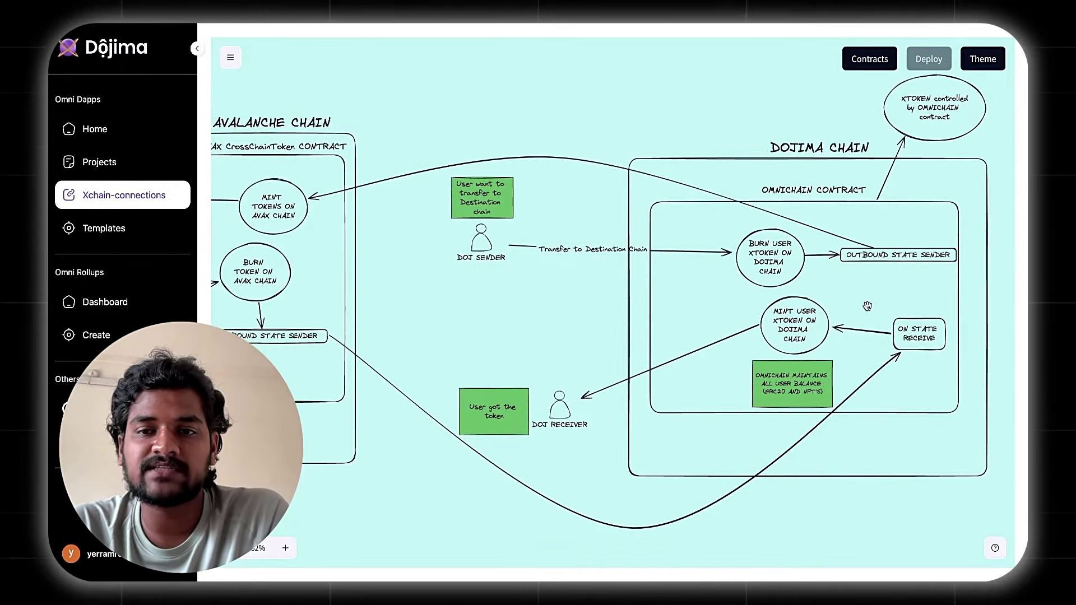
- Follow the diagram's transfer flow from the Dojima burn and outbound state sender to minting on the Avalanche chain
scroll(867, 305, up, 3)
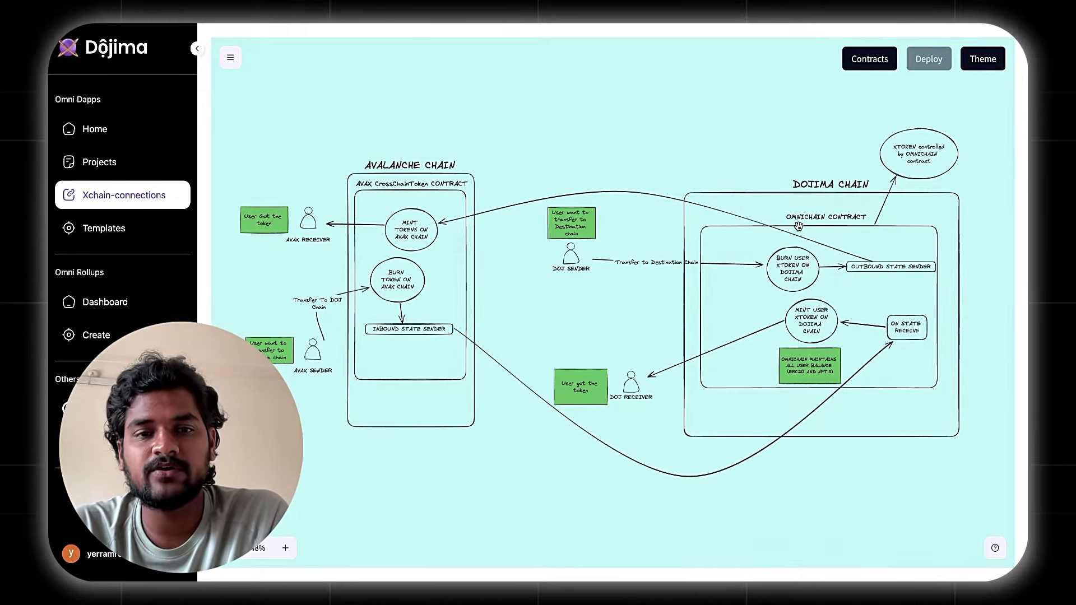
scroll(813, 257, up, 2)
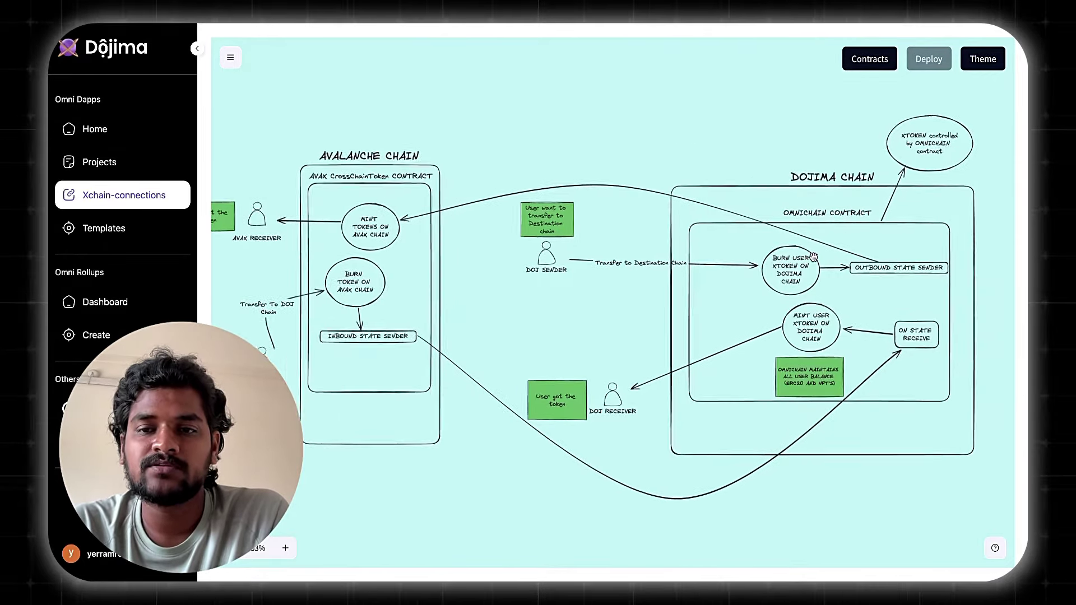
drag(806, 261, 602, 255)
scroll(692, 255, up, 1)
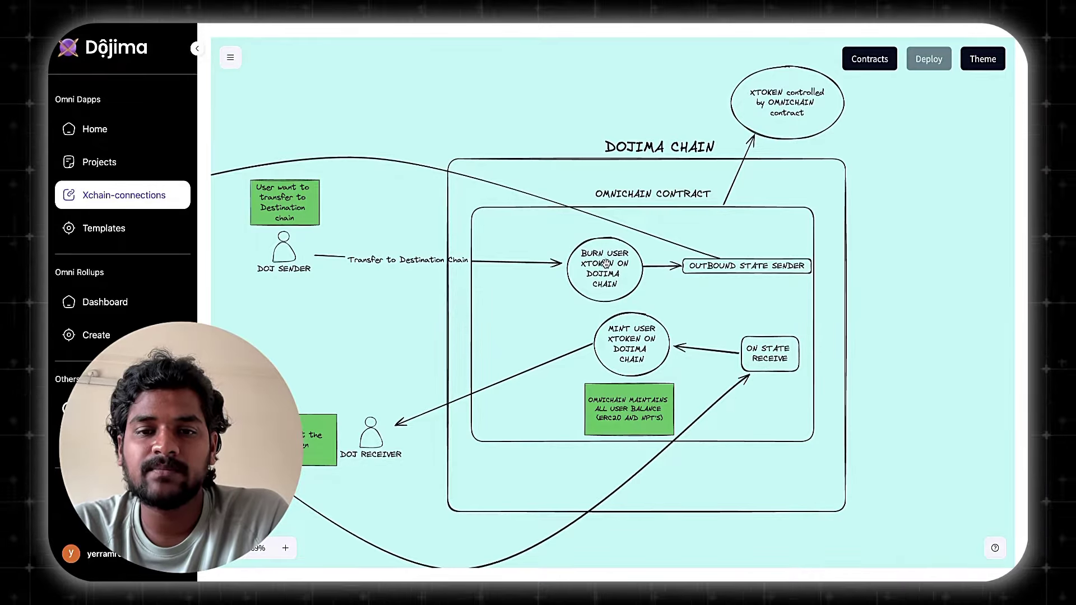
scroll(715, 272, down, 3)
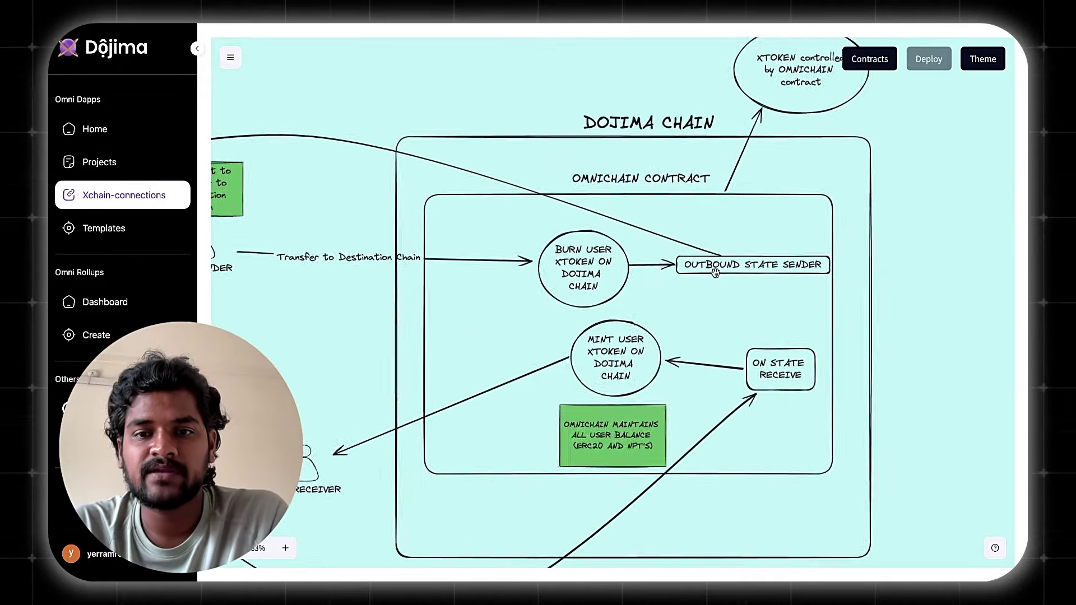
scroll(714, 272, down, 1)
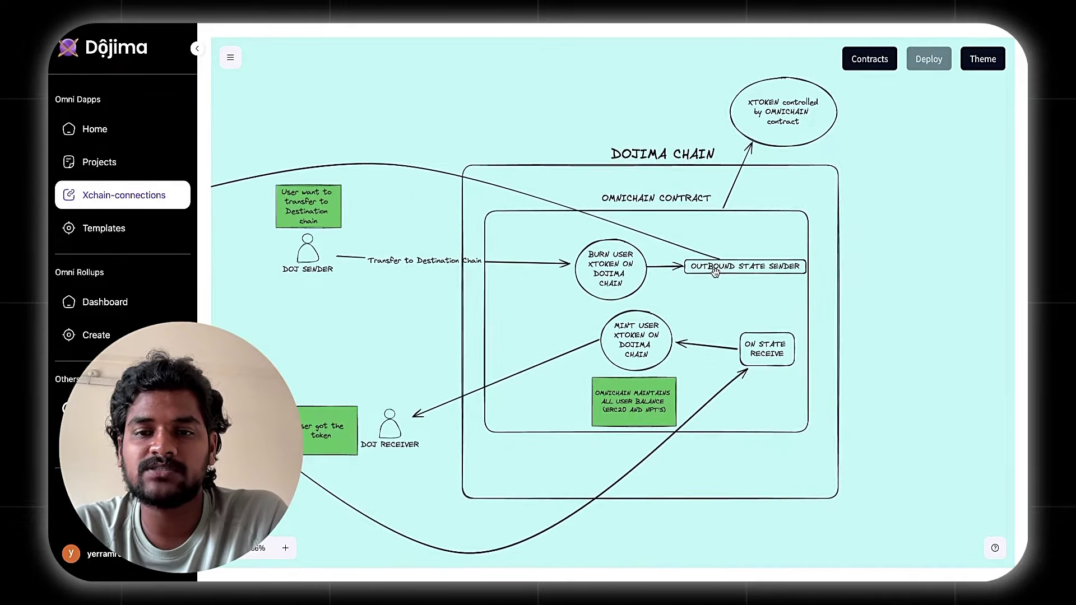
drag(701, 297, 874, 280)
drag(523, 302, 615, 307)
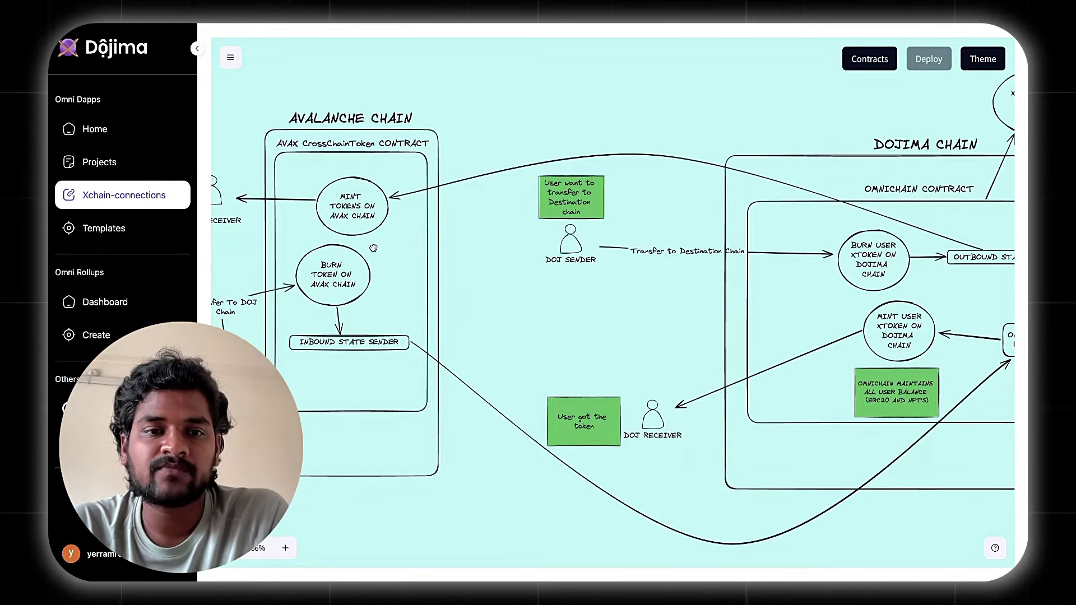
- Examine how the AVAX CrossChainToken contract mints tokens on the Avalanche chain and passes them to the AVAX receiver
scroll(416, 244, left, 3)
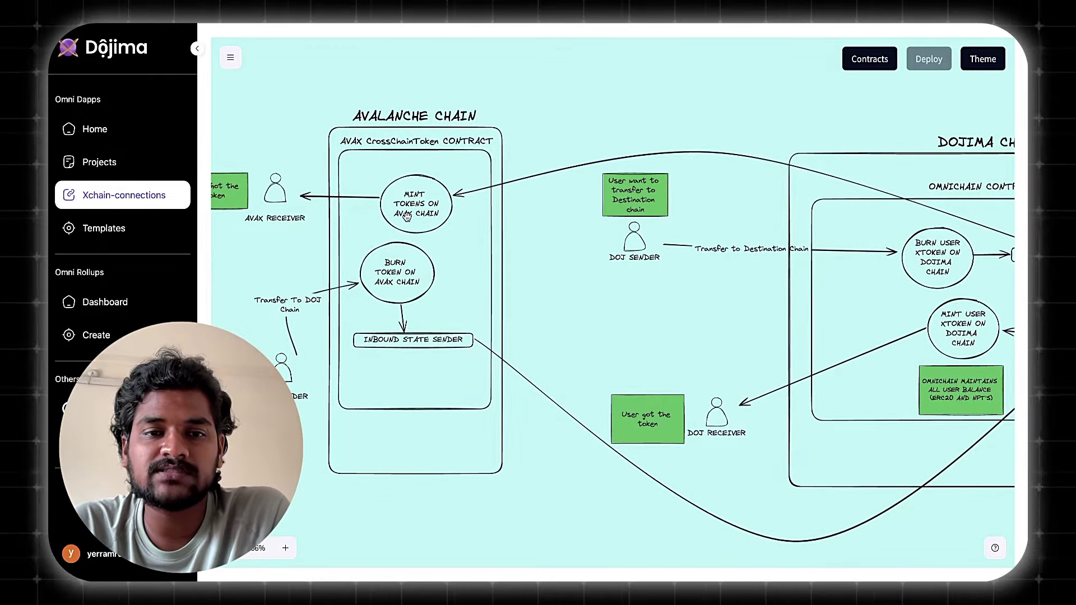
scroll(432, 241, up, 3)
scroll(406, 216, down, 3)
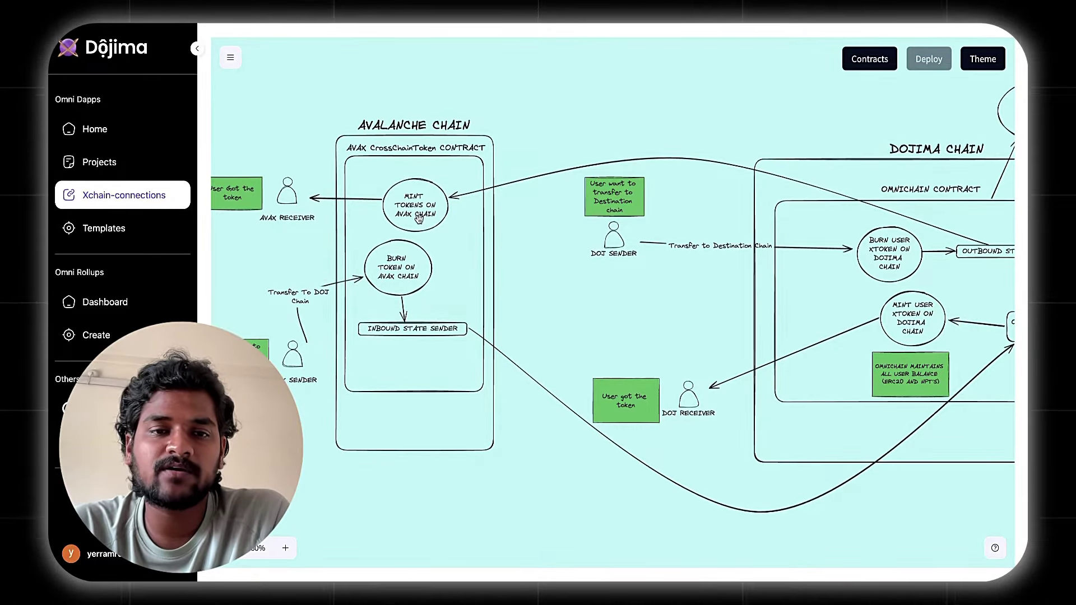
scroll(419, 218, up, 5)
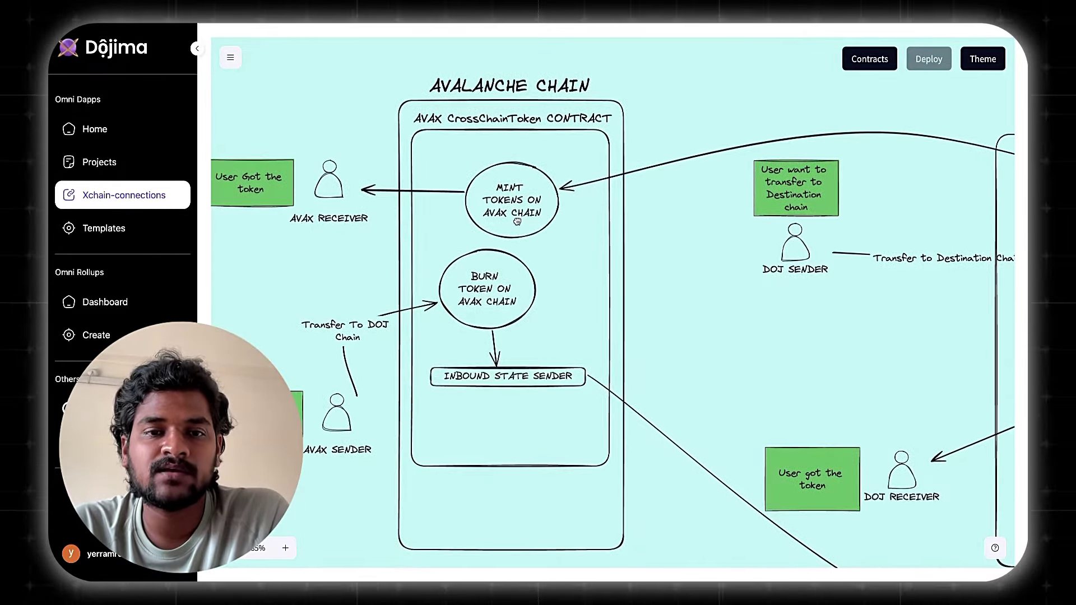
scroll(534, 223, down, 3)
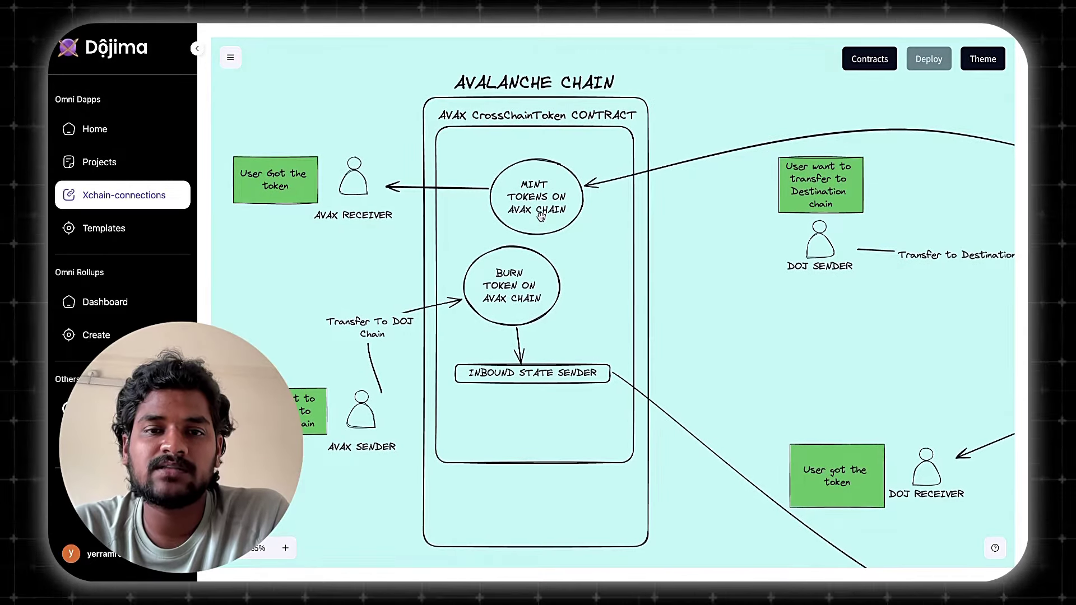
scroll(541, 216, down, 2)
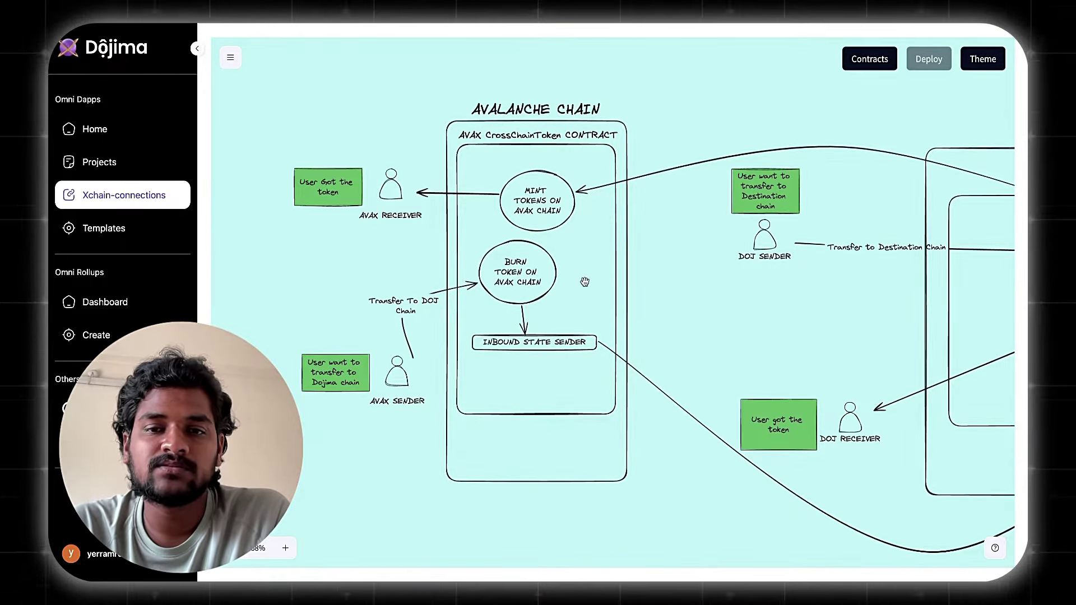
scroll(529, 249, down, 5)
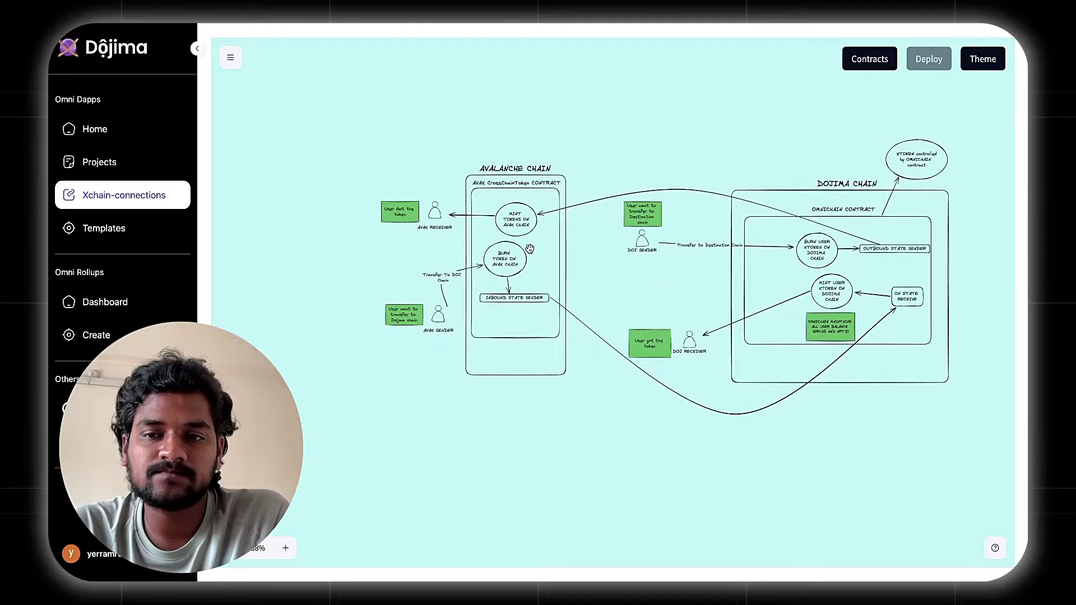
scroll(535, 251, up, 4)
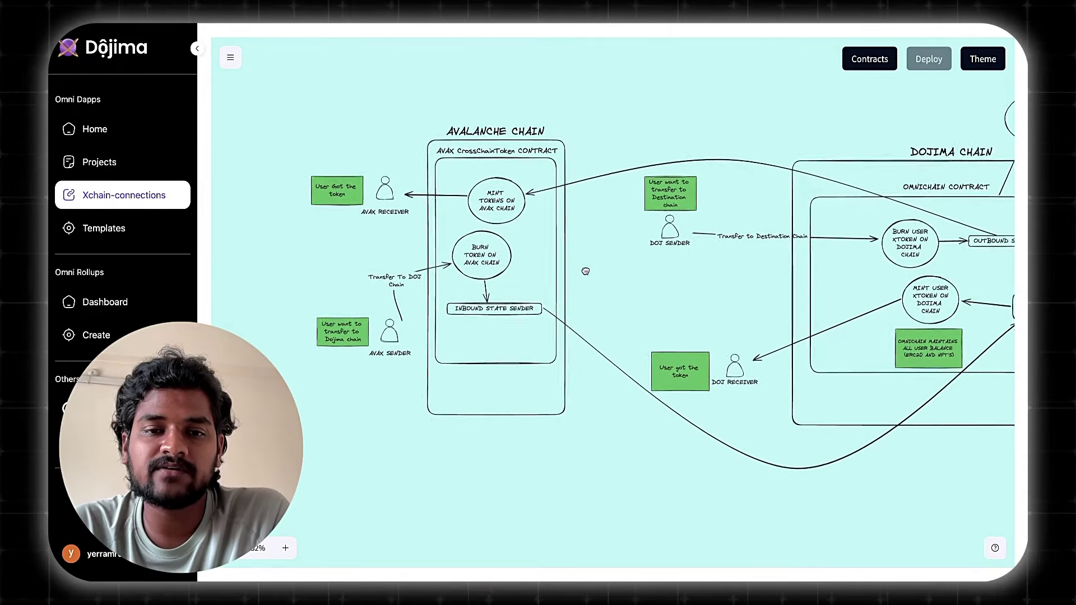
- Follow the reverse transfer flow from the AVAX sender's burn and inbound state sender to the Dojima mint and DOJ receiver
drag(594, 275, 510, 241)
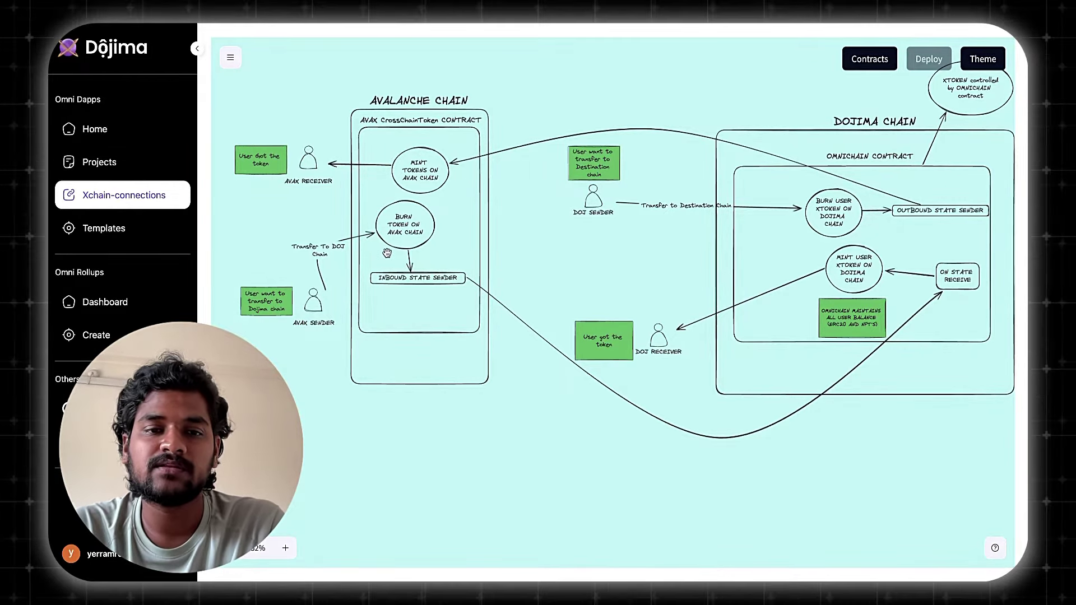
scroll(384, 252, up, 4)
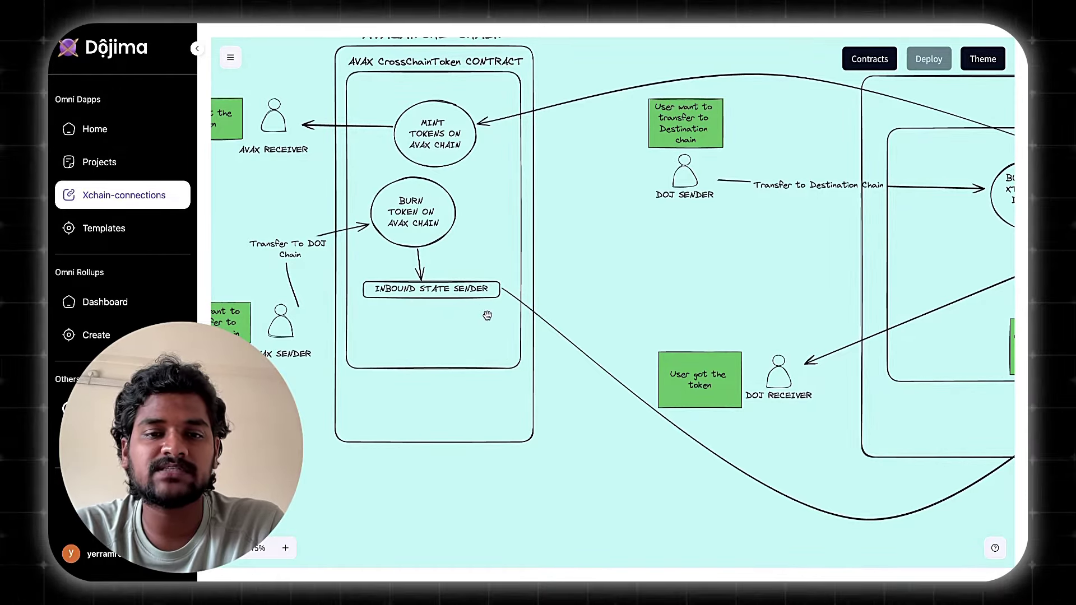
scroll(482, 311, down, 5)
drag(507, 324, 443, 312)
scroll(727, 306, up, 5)
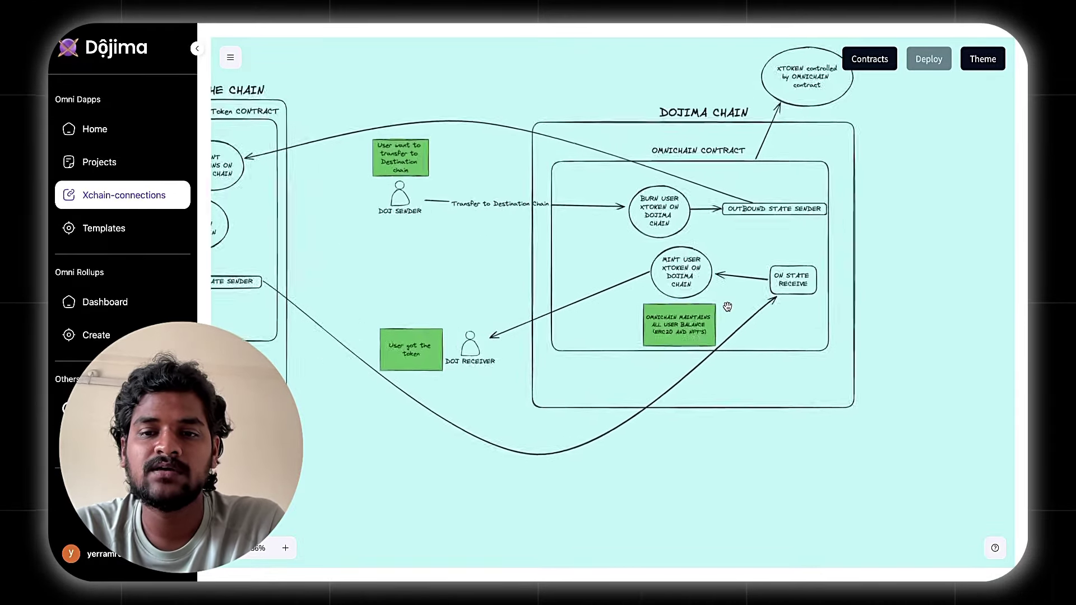
scroll(727, 306, down, 3)
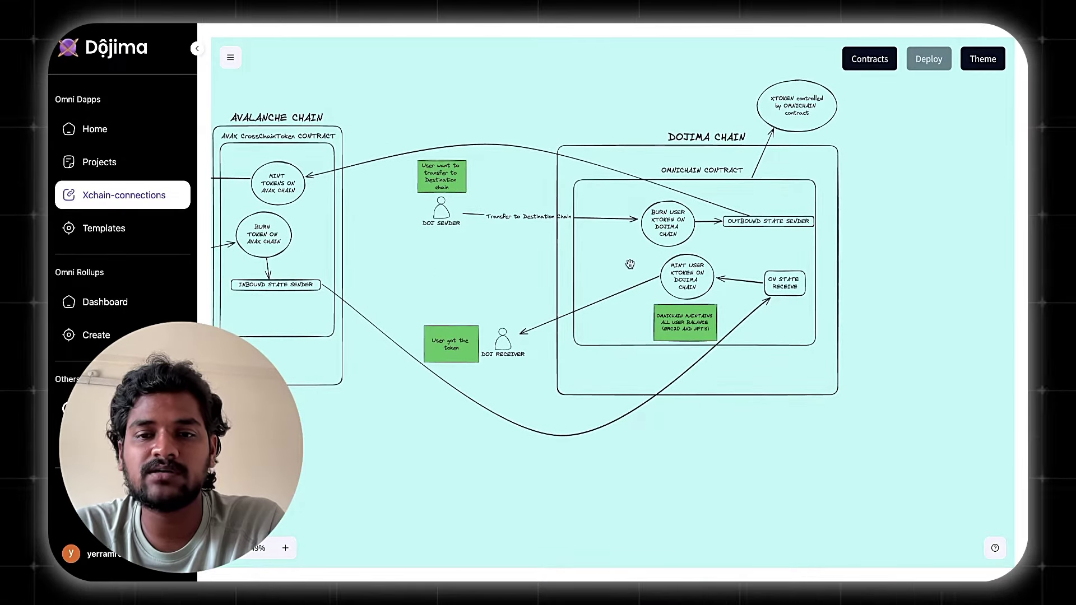
scroll(780, 307, up, 3)
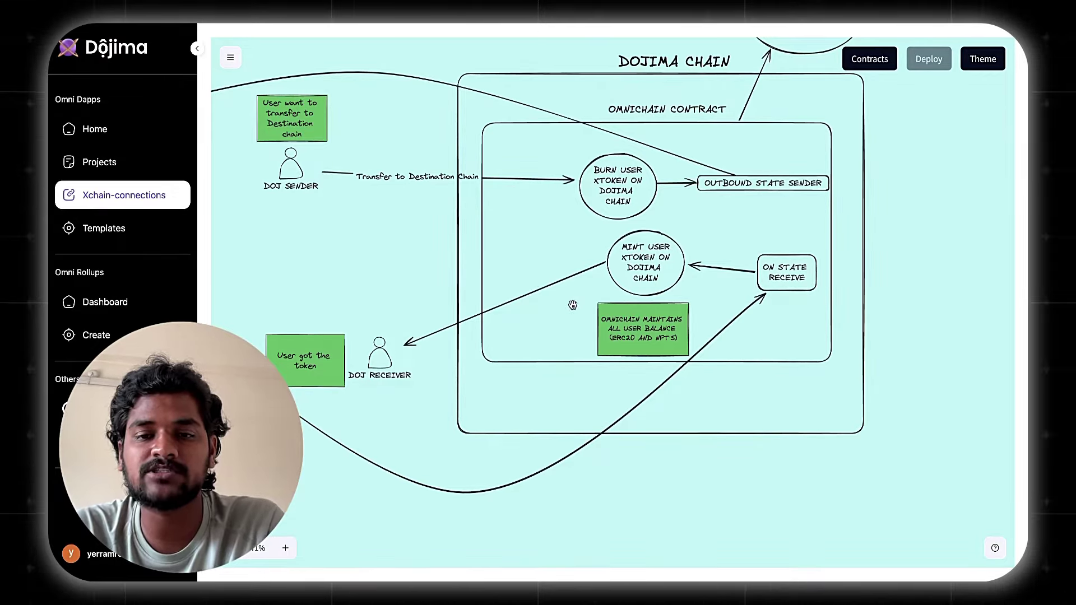
scroll(572, 304, down, 5)
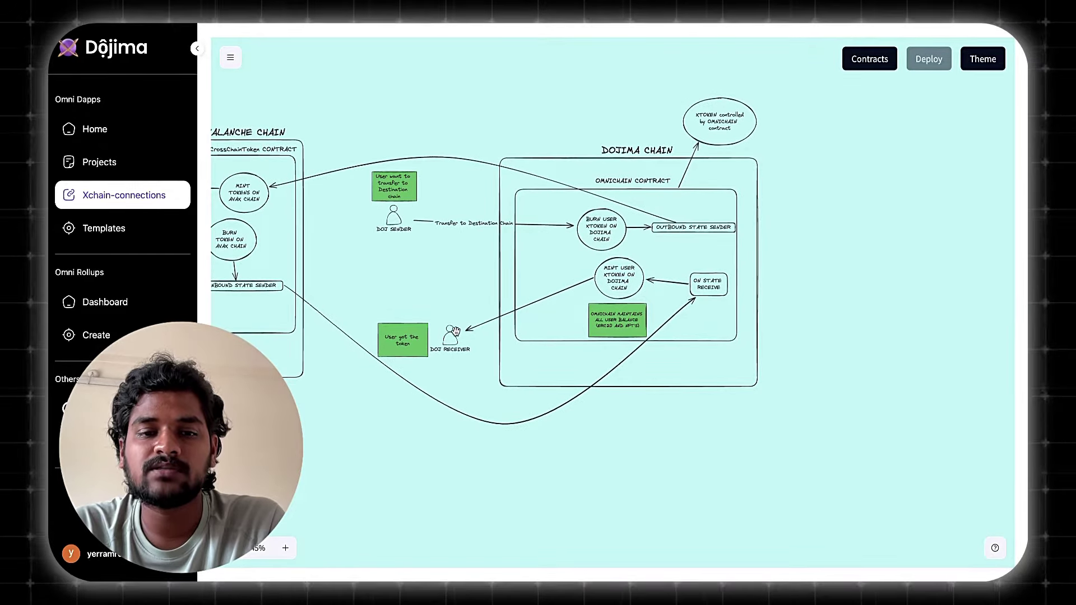
scroll(458, 325, left, 5)
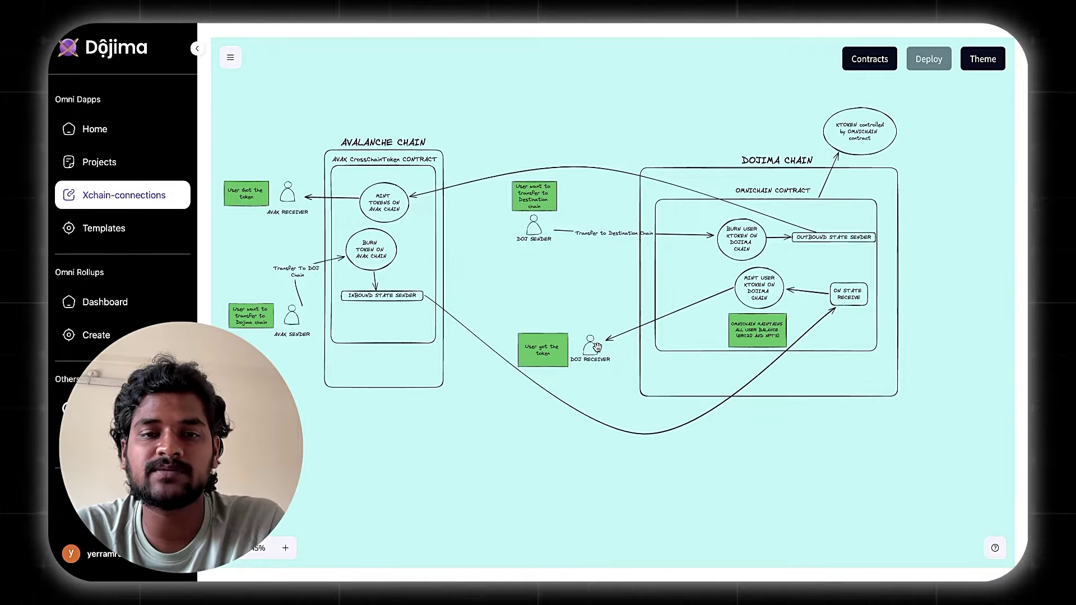
scroll(521, 312, up, 2)
scroll(521, 312, left, 2)
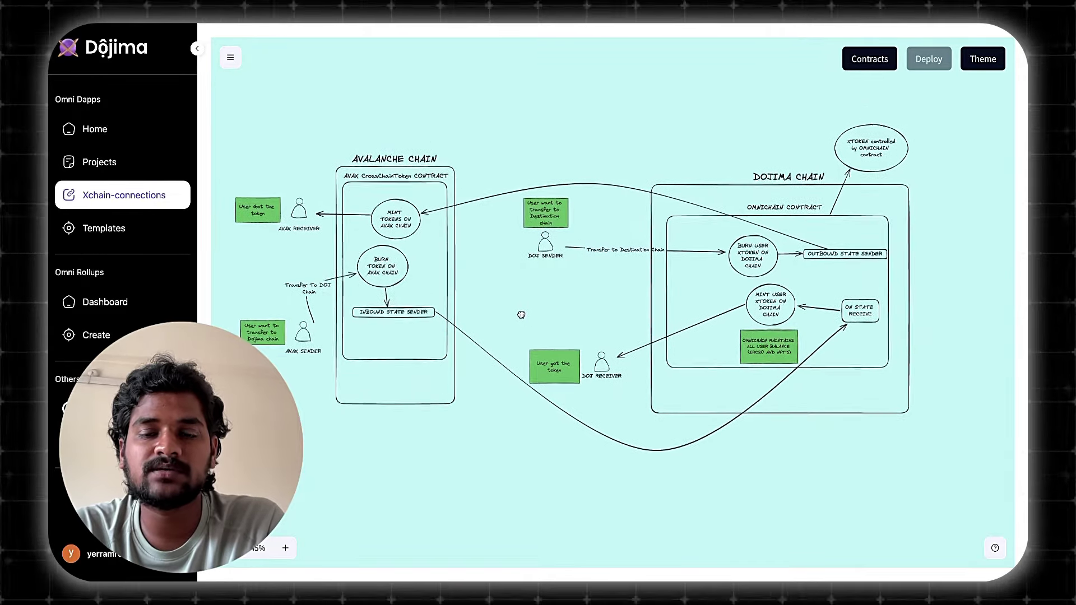
drag(522, 314, 522, 311)
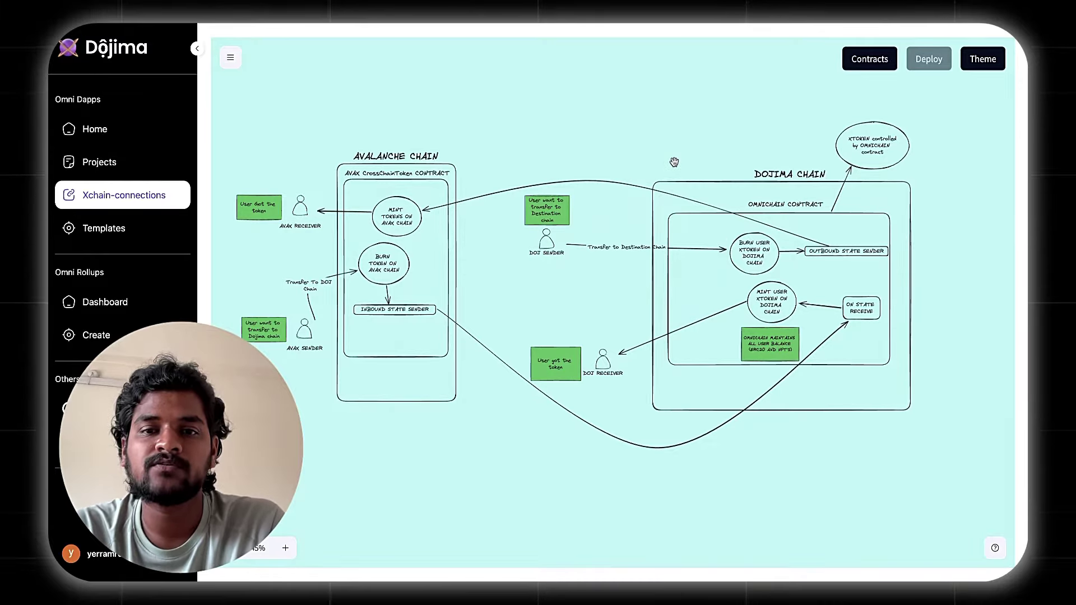
drag(674, 163, 686, 170)
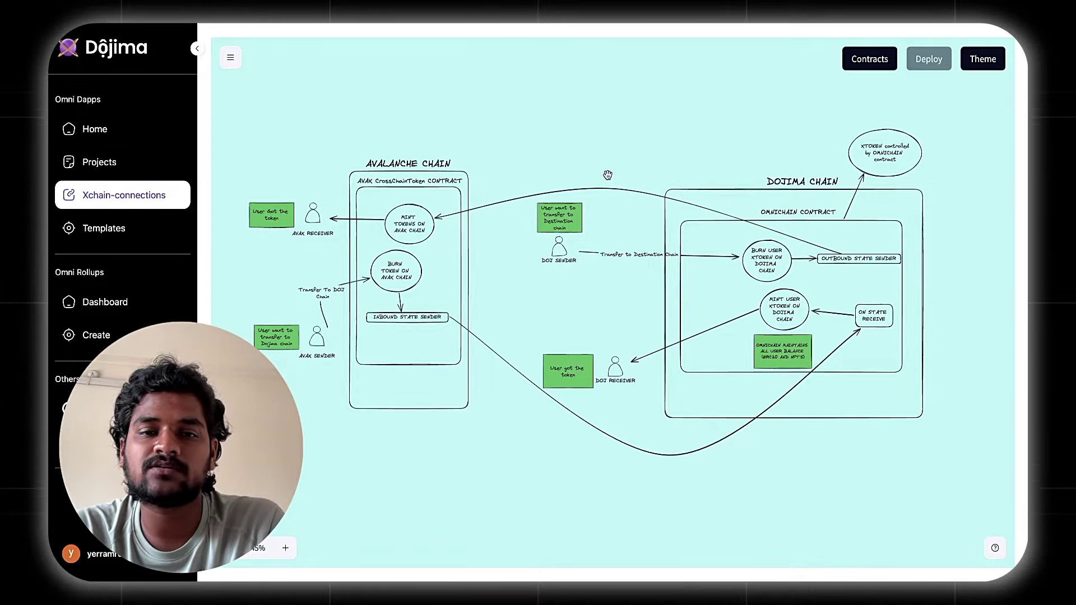
- Open the project's contracts overview and read through the DojimaXTokenErc20 contract's source code
click(858, 62)
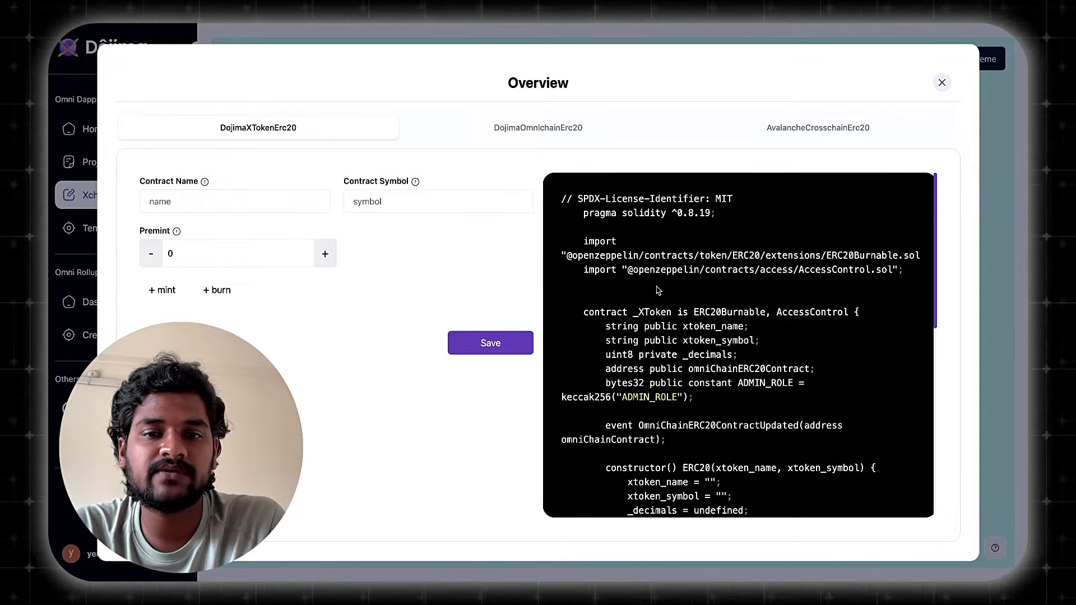
scroll(623, 324, down, 2)
scroll(623, 324, down, 5)
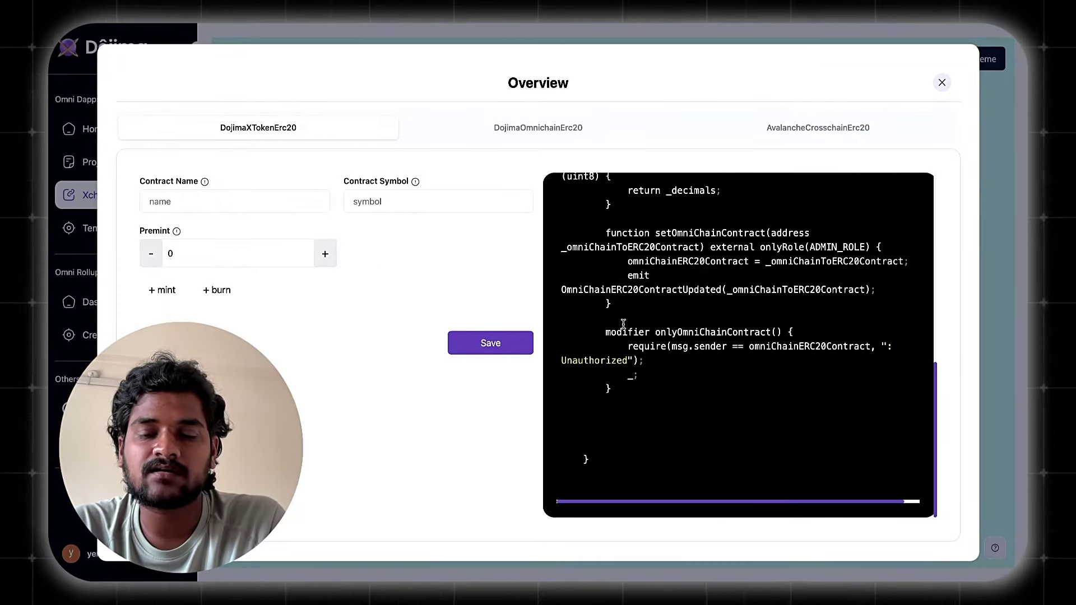
scroll(624, 324, up, 8)
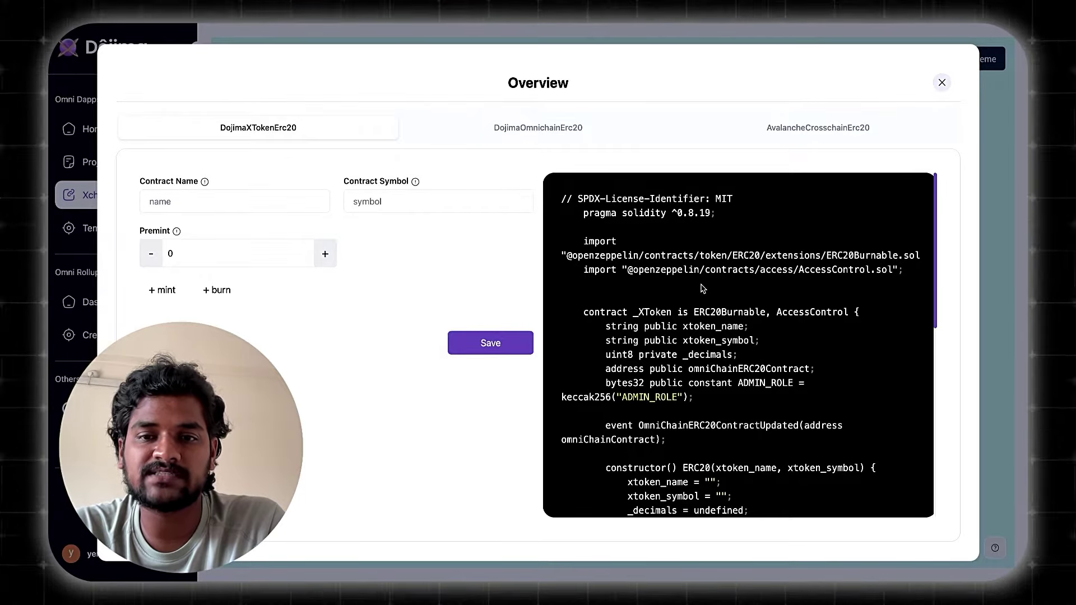
- Set the DojimaXTokenErc20 contract's name to OmniToken and its symbol to Omt
click(263, 202)
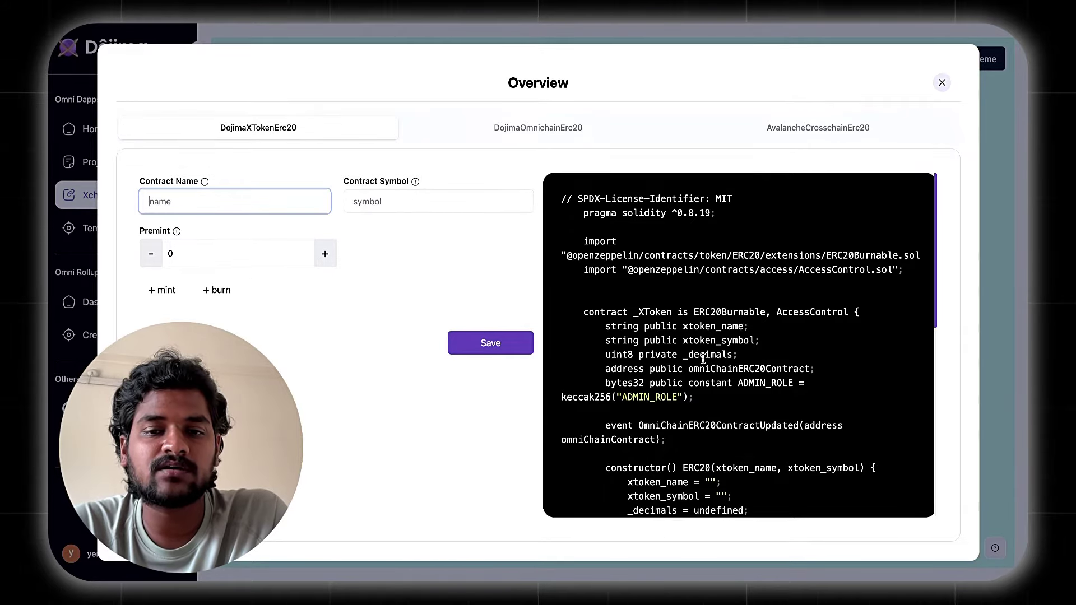
scroll(702, 359, down, 5)
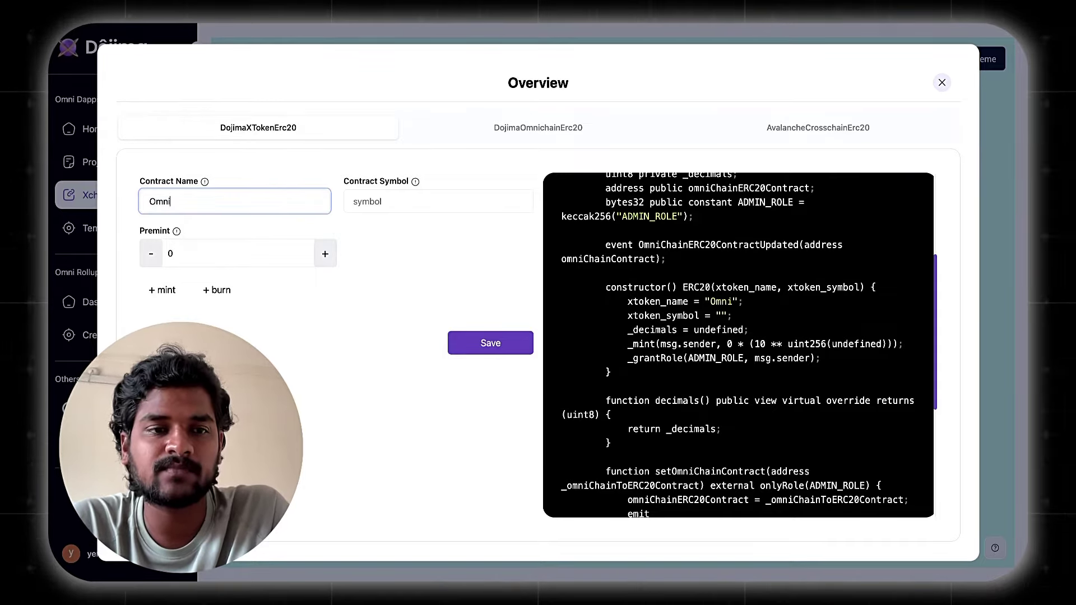
text(Token)
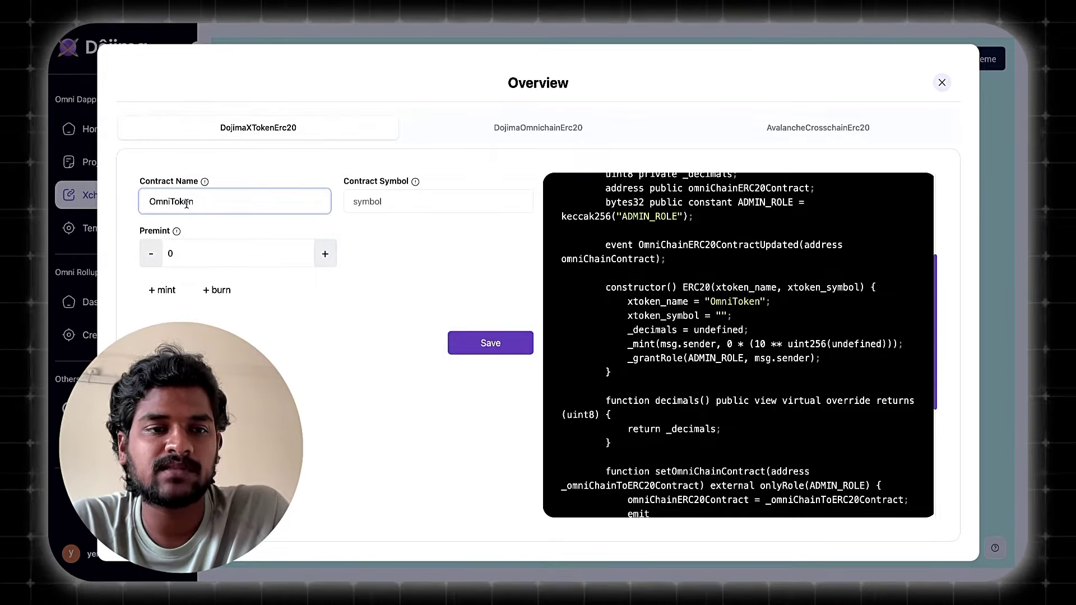
double_click(185, 203)
key(Tab)
text(O)
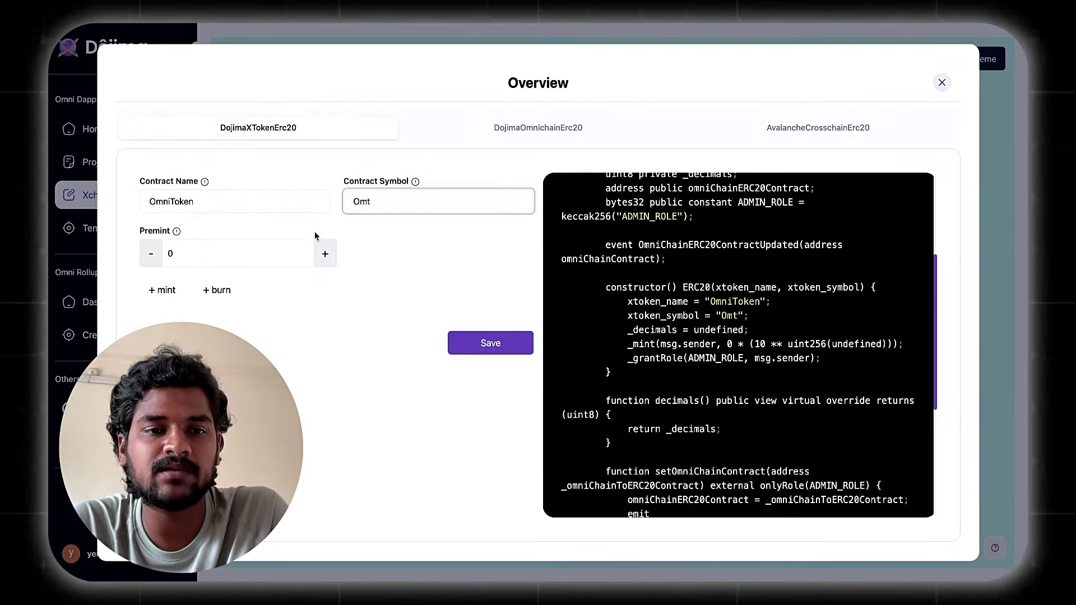
text(mt)
- Check the token name in the generated constructor code and set the premint amount to 10
click(169, 253)
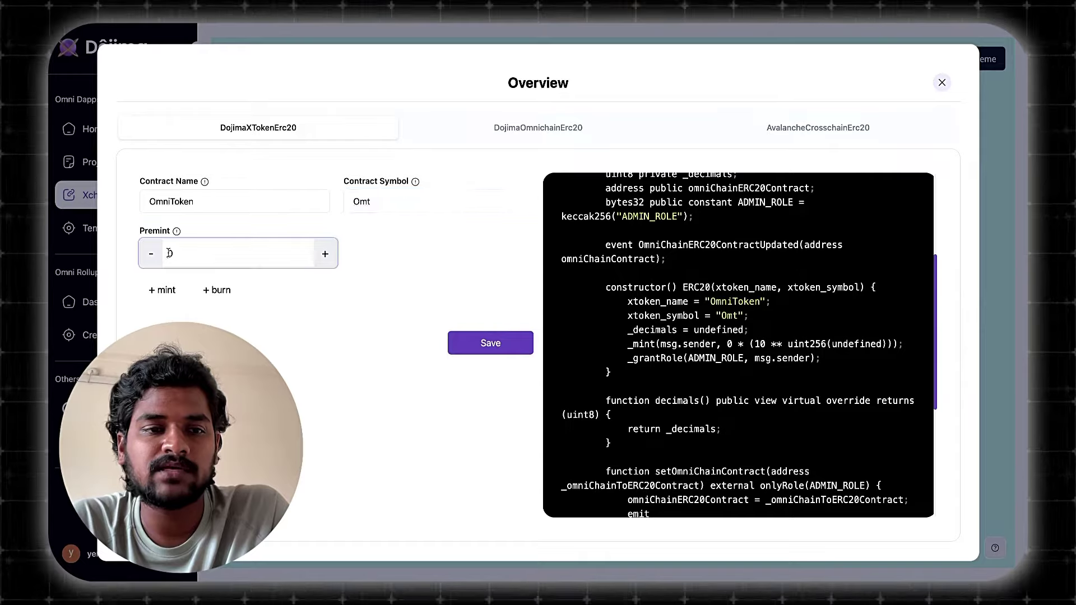
double_click(715, 303)
scroll(714, 303, up, 1)
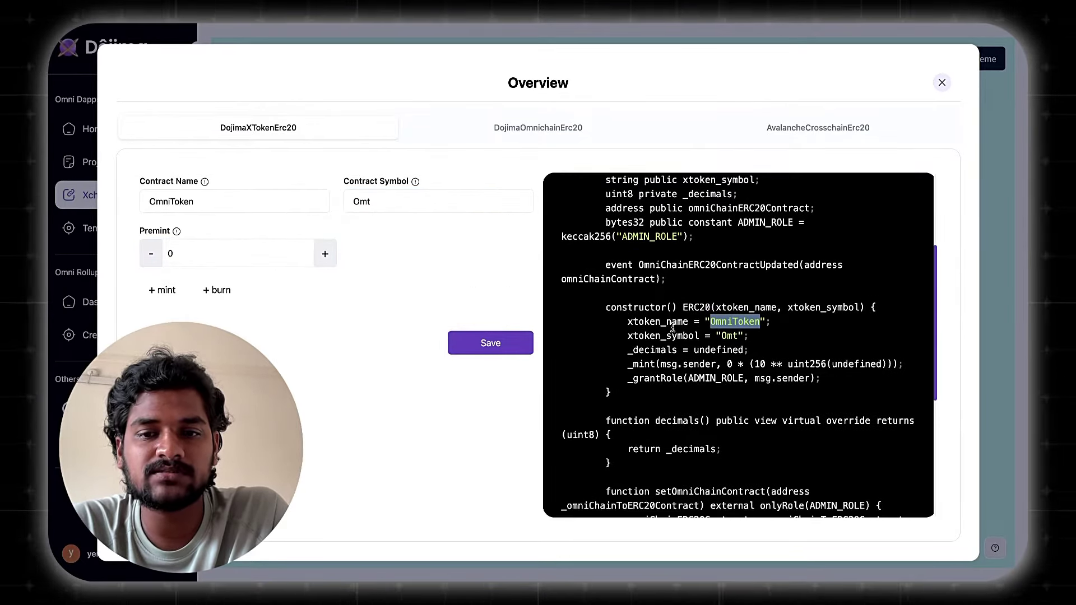
scroll(673, 327, down, 1)
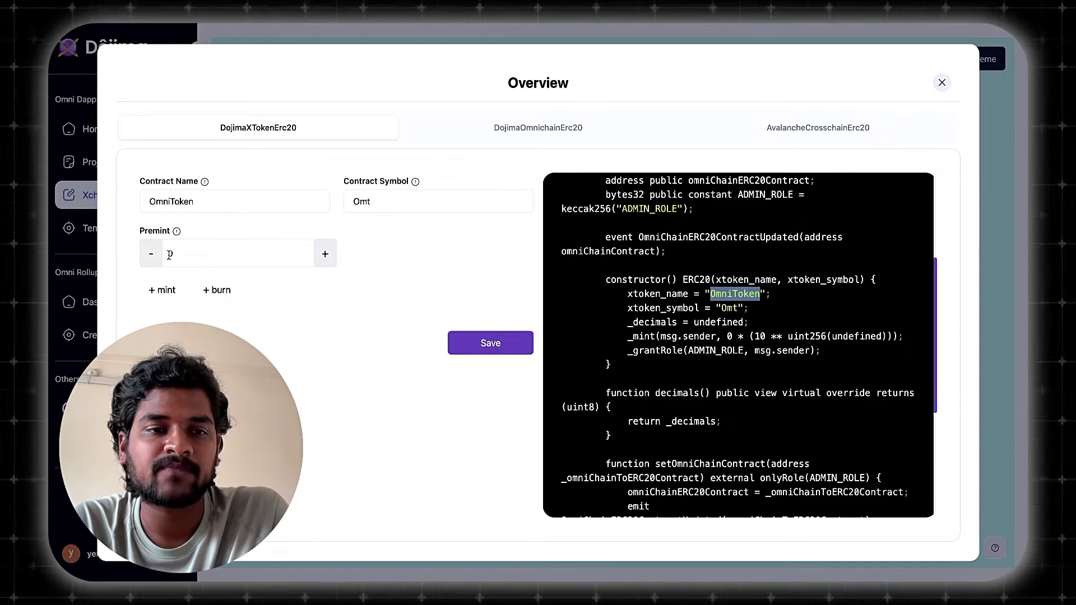
click(169, 255)
text(1)
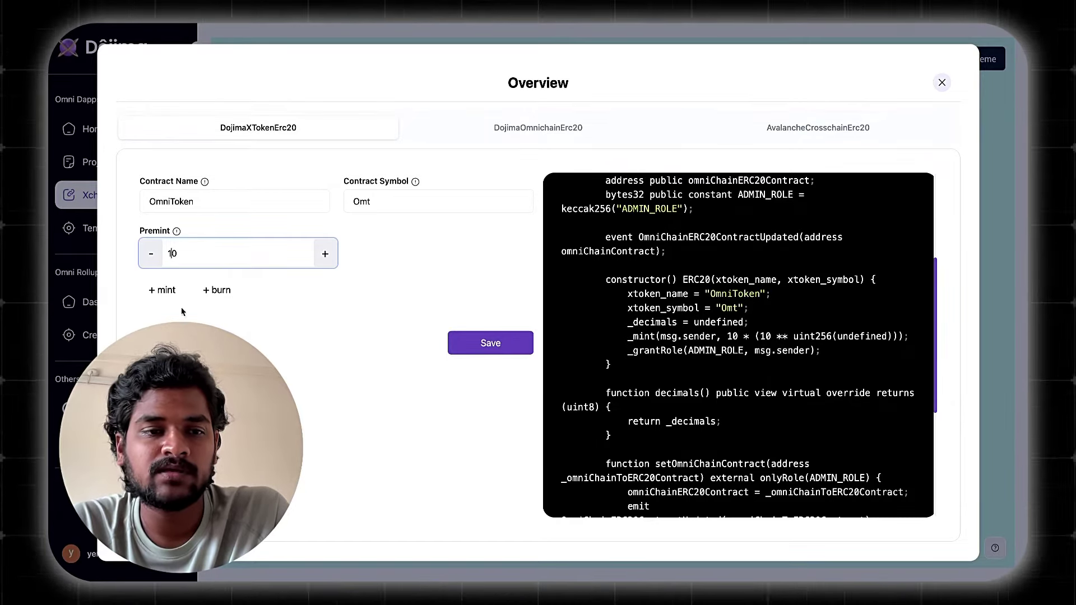
- Add the mint and burn functions to the DojimaXTokenErc20 contract and save it
scroll(621, 367, down, 4)
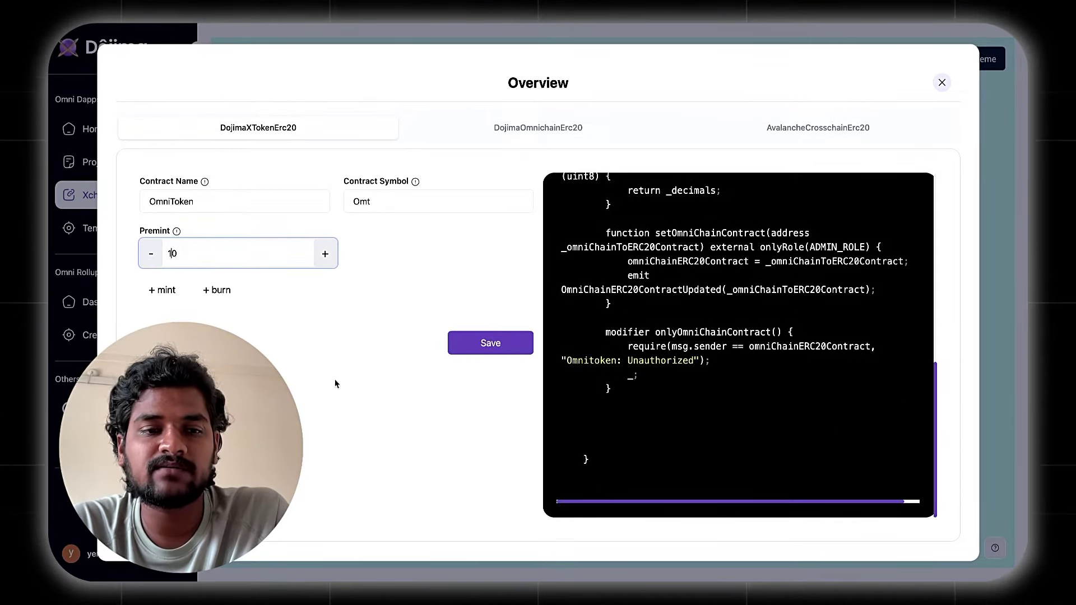
click(171, 301)
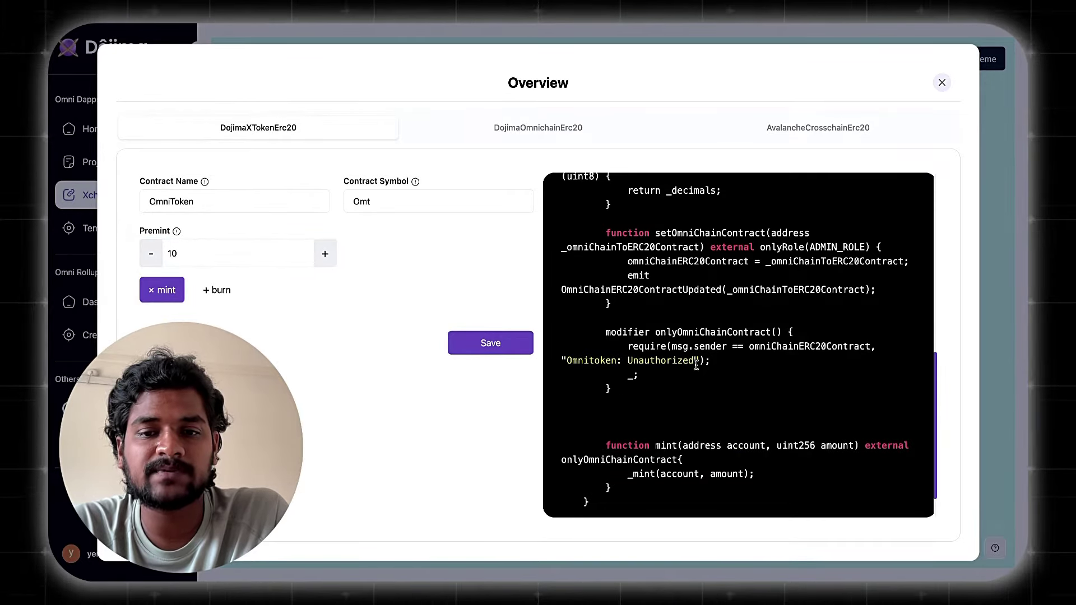
scroll(698, 368, down, 2)
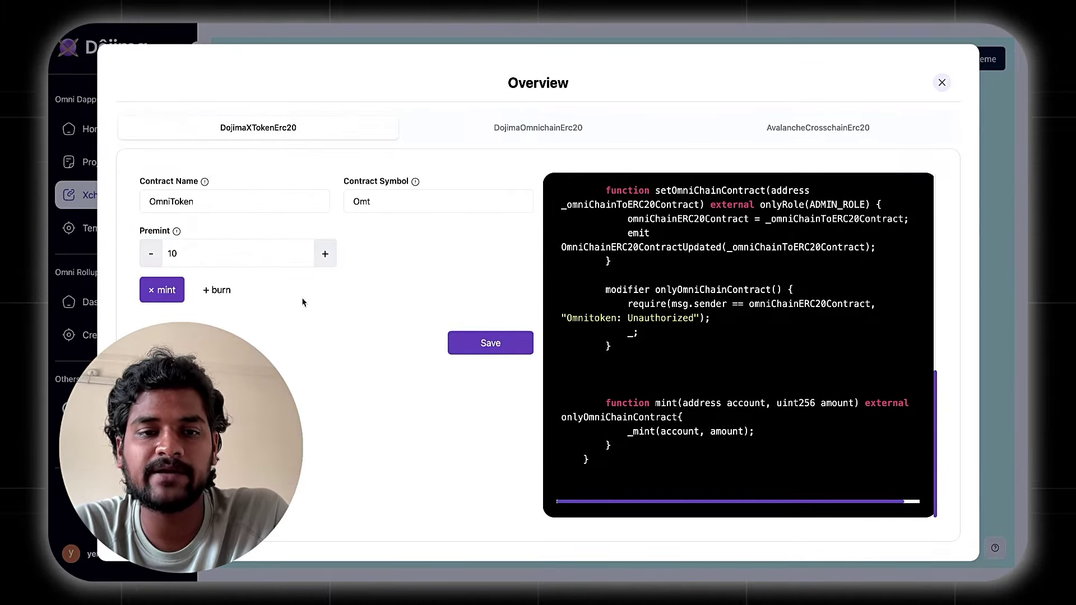
click(231, 300)
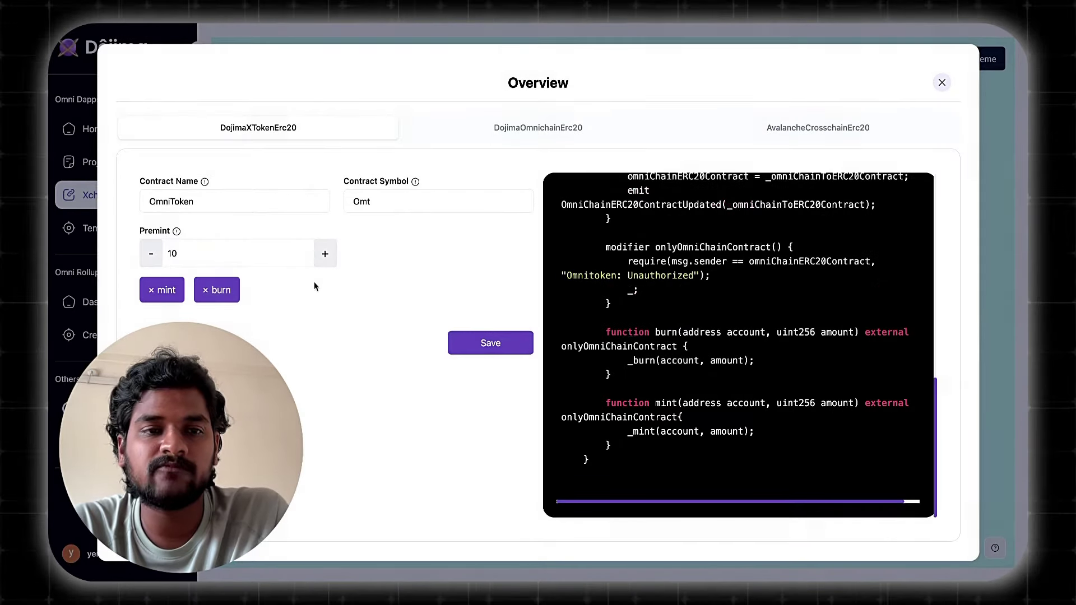
click(490, 346)
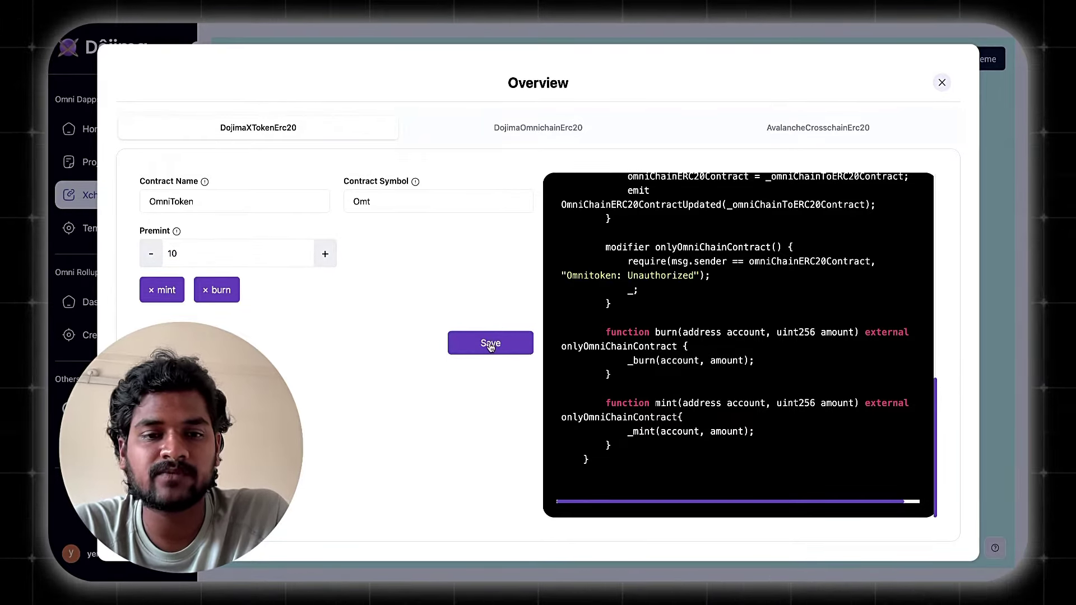
click(489, 347)
- Set the DojimaOmnichainErc20 contract's name to OmniToken and its symbol to Omt, and save it
click(537, 132)
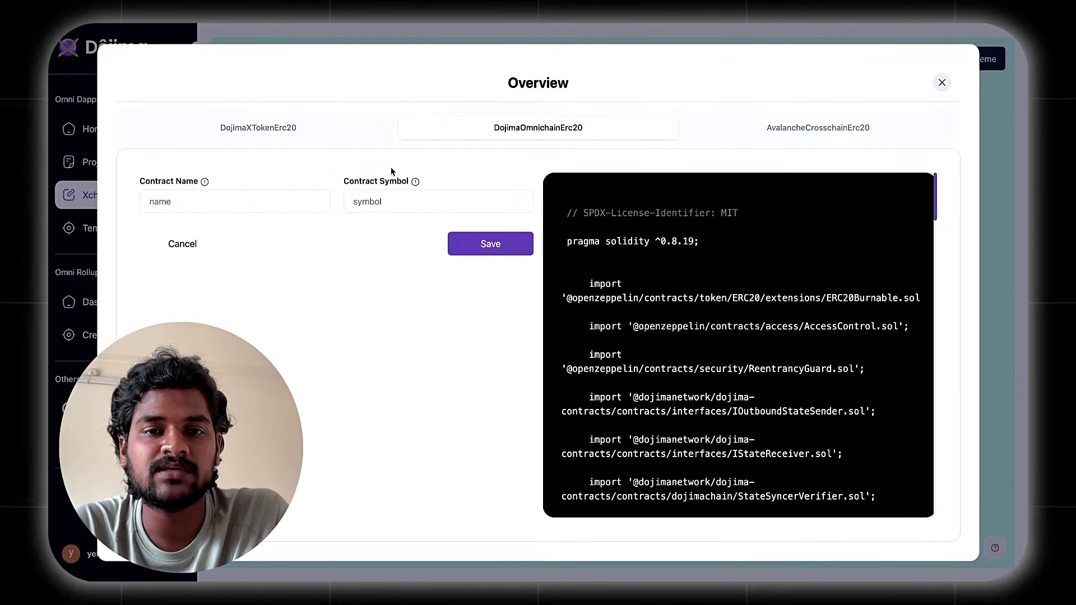
click(239, 192)
text(OmniToken)
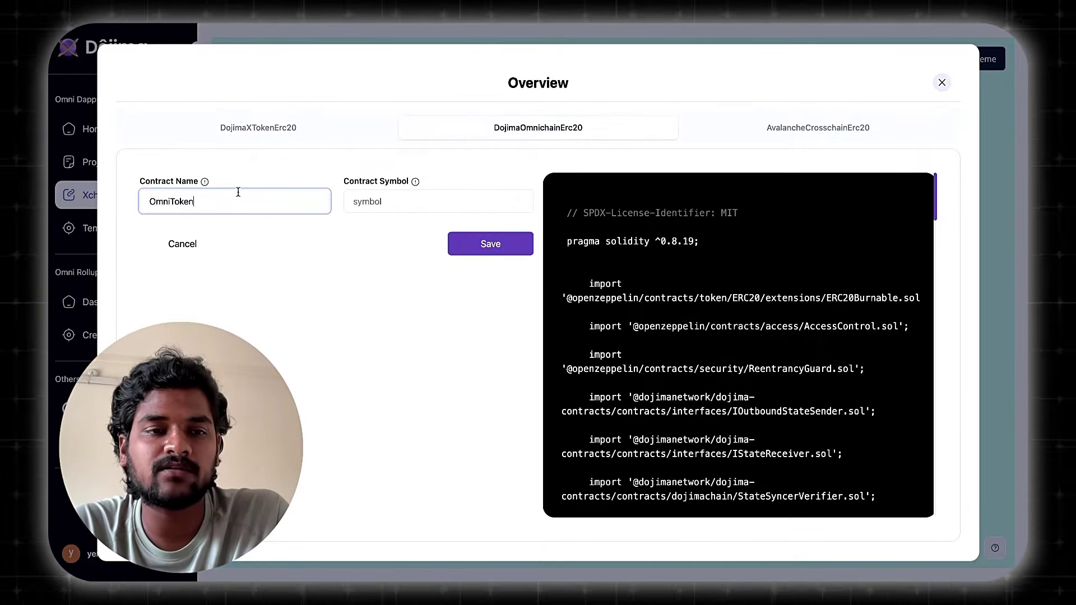
click(379, 203)
text(Omt)
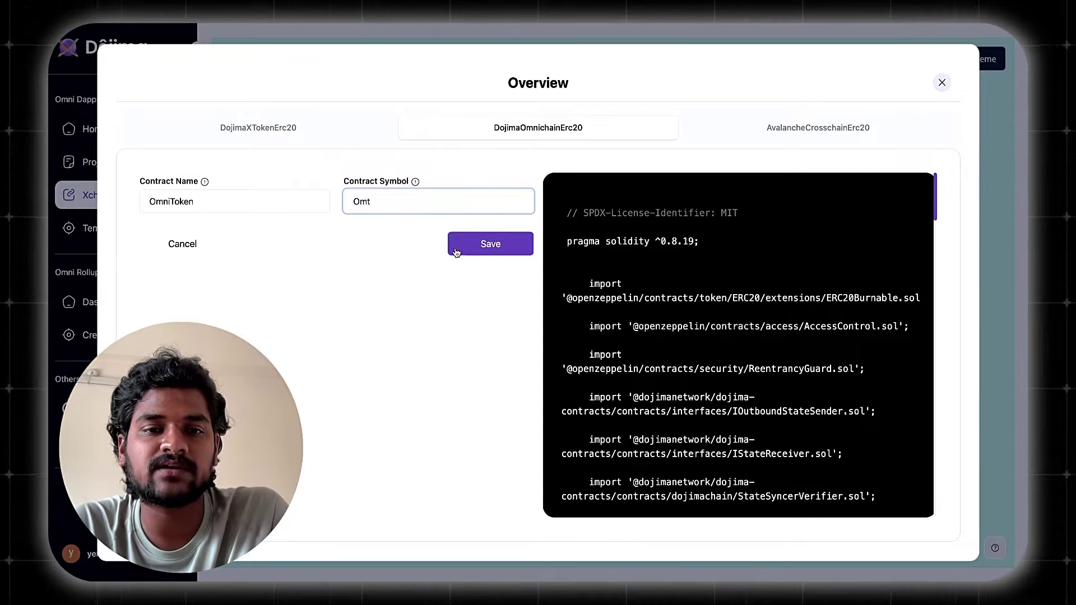
click(483, 242)
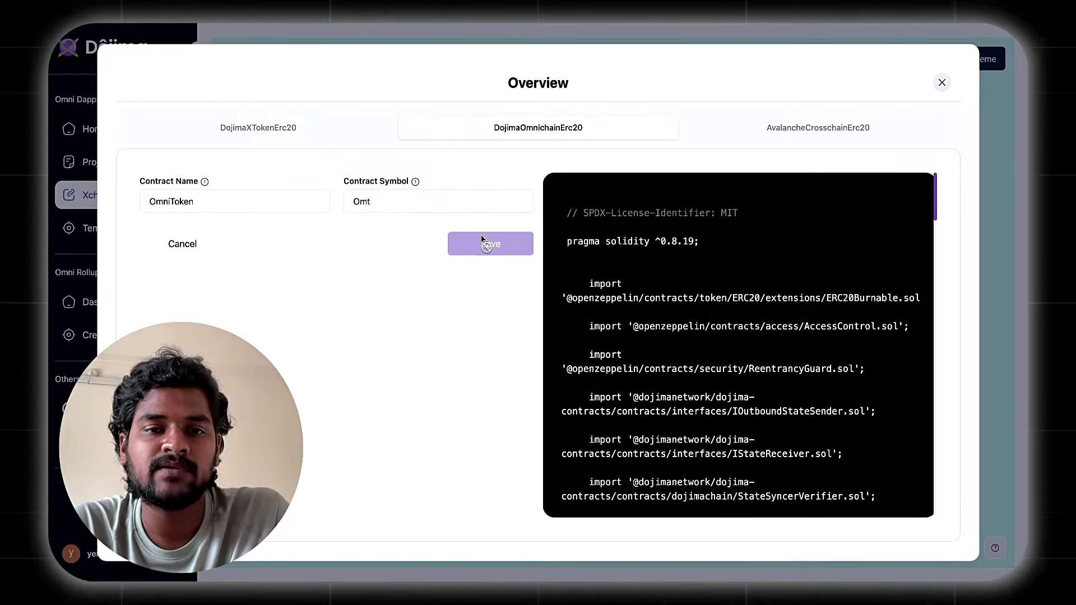
- Set the AvalancheCrosschainErc20 contract's name to OmniToken and its symbol to Omt, and save it
click(809, 130)
click(243, 206)
text(OmniToken)
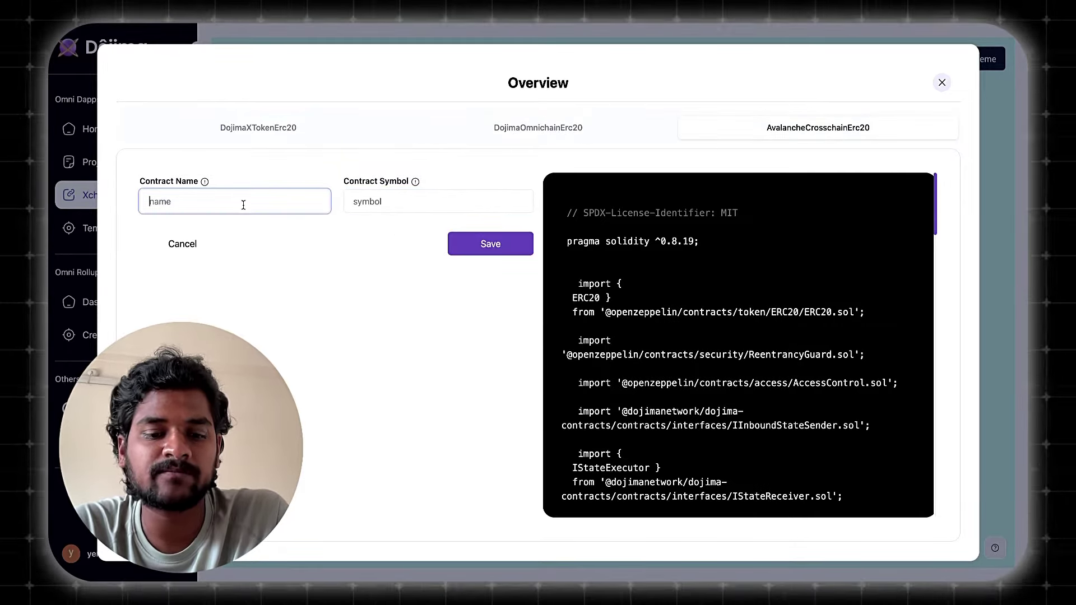
key(Tab)
text(Omt)
click(481, 245)
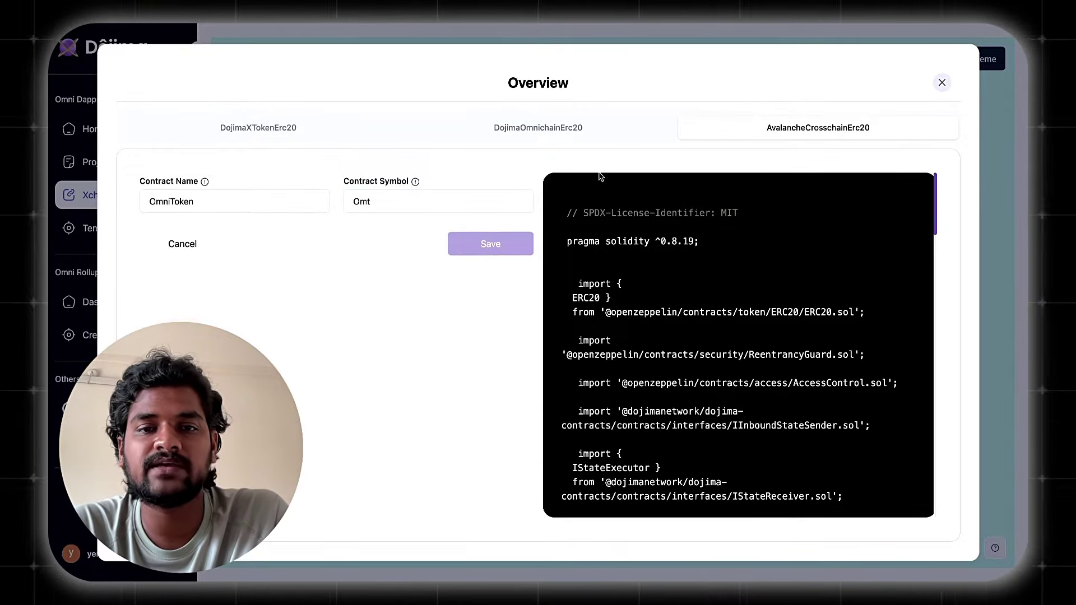
- Read through the AvalancheCrosschainErc20 source code and locate its transferToOmniChain function
scroll(664, 353, down, 10)
scroll(665, 353, down, 15)
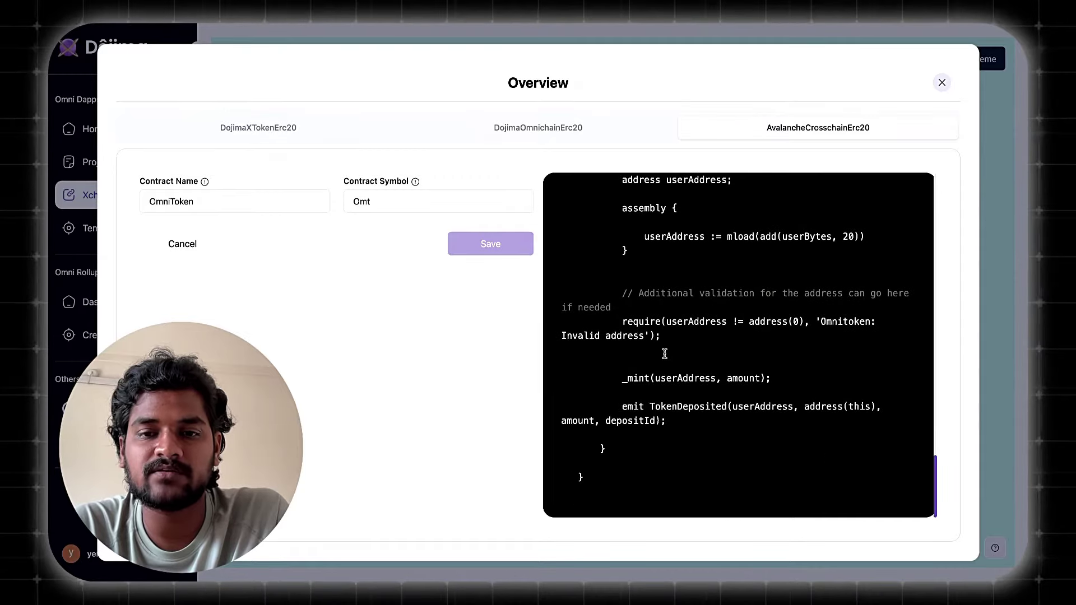
scroll(664, 353, up, 10)
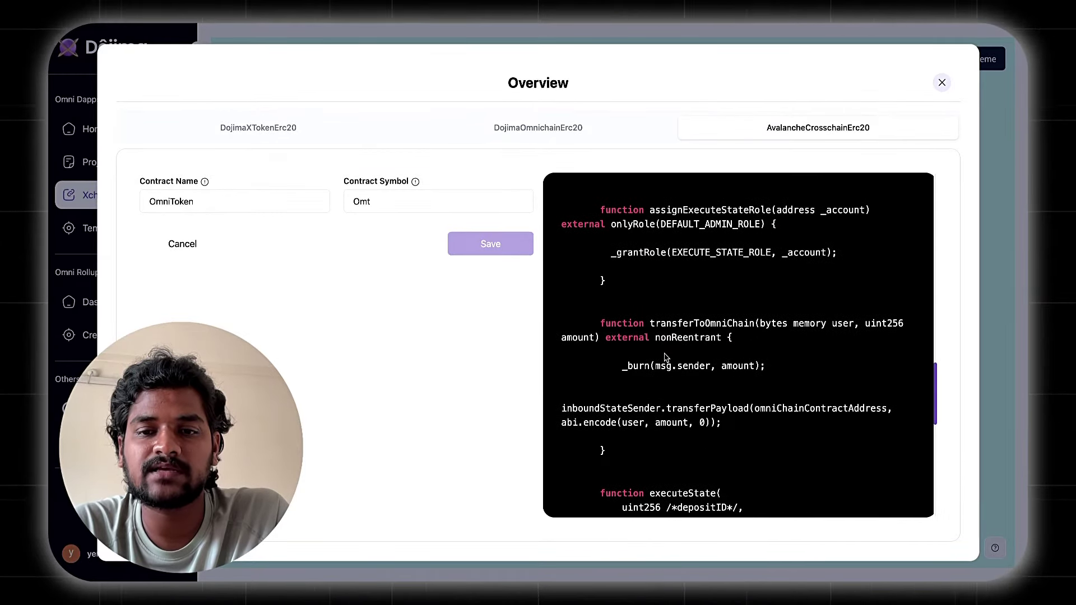
double_click(688, 330)
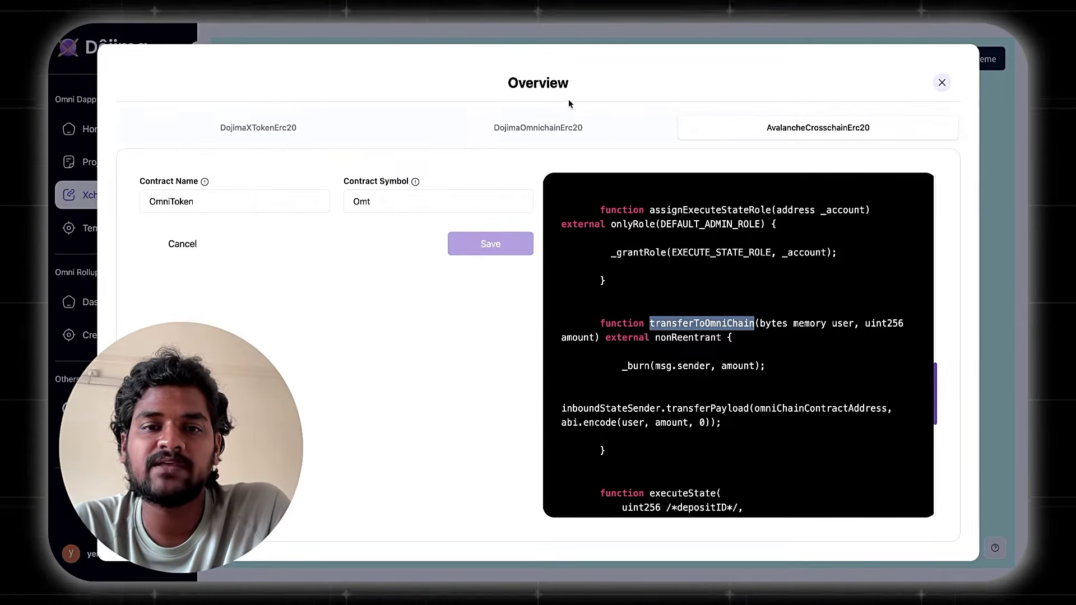
- Examine the transferToChain function in the DojimaOmnichainErc20 code, including its destinationChain, amount and destinationContractAddress parameters
click(533, 130)
scroll(661, 358, down, 10)
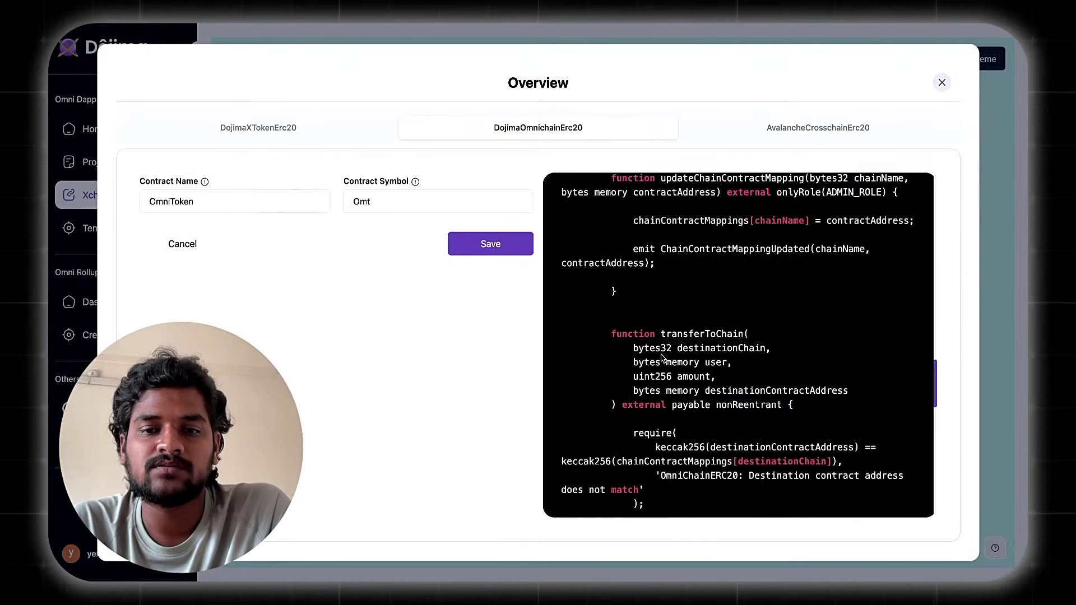
double_click(685, 270)
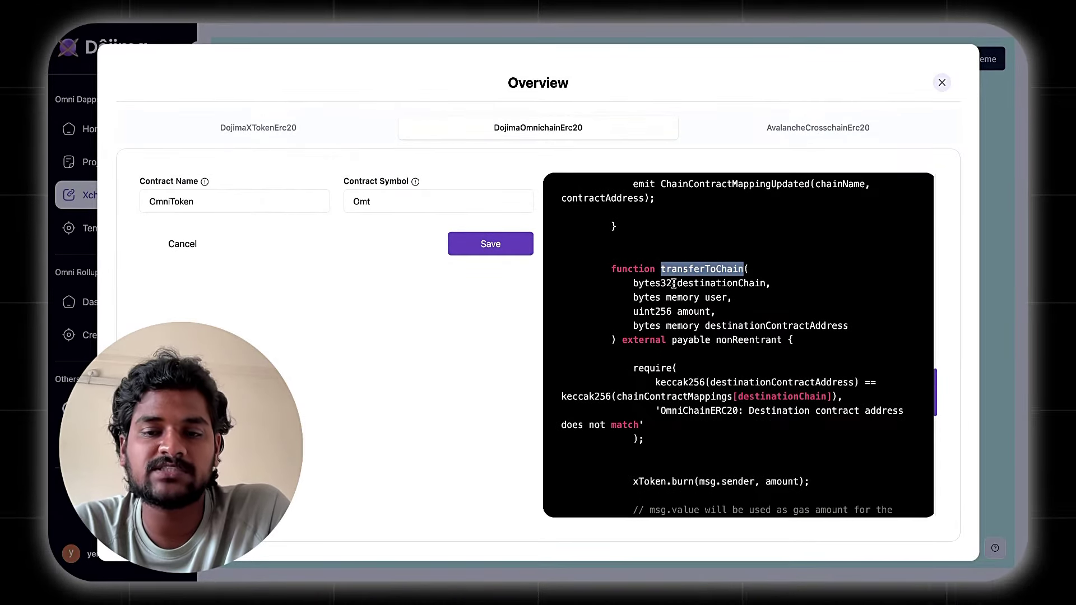
double_click(719, 284)
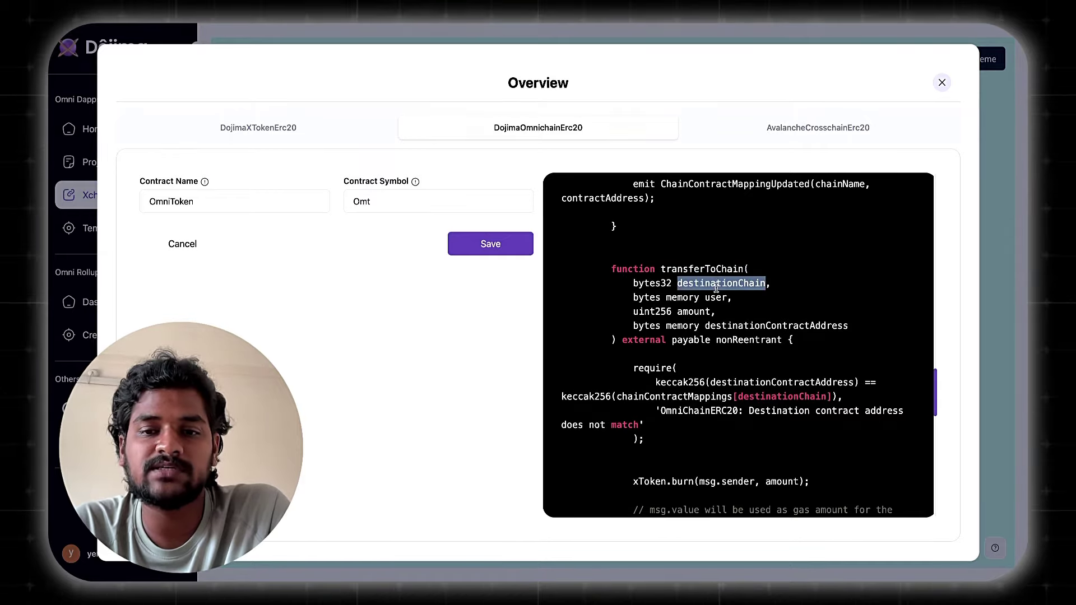
double_click(693, 312)
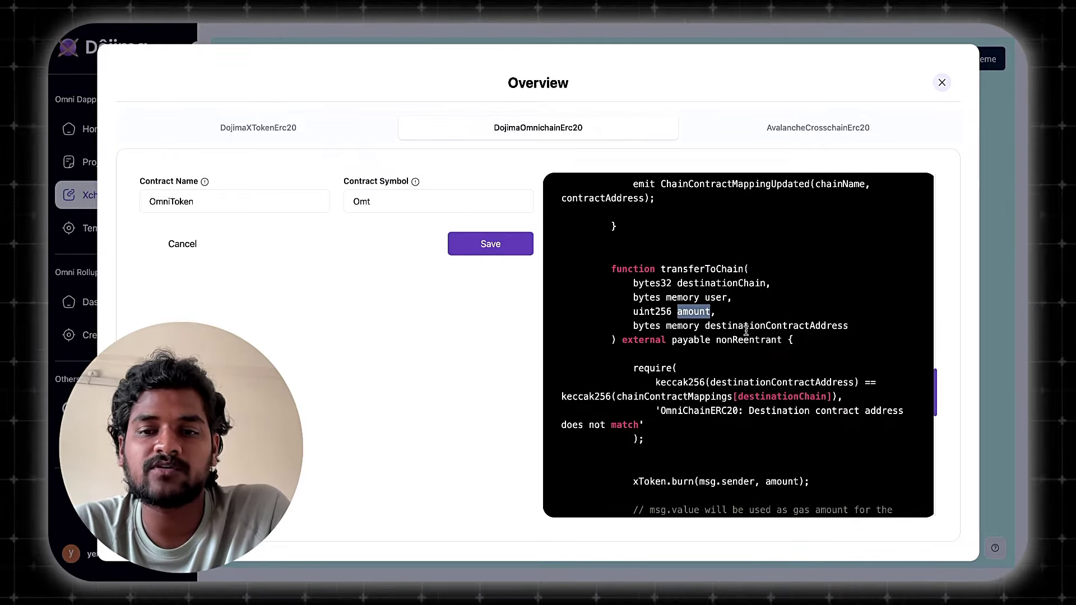
click(763, 334)
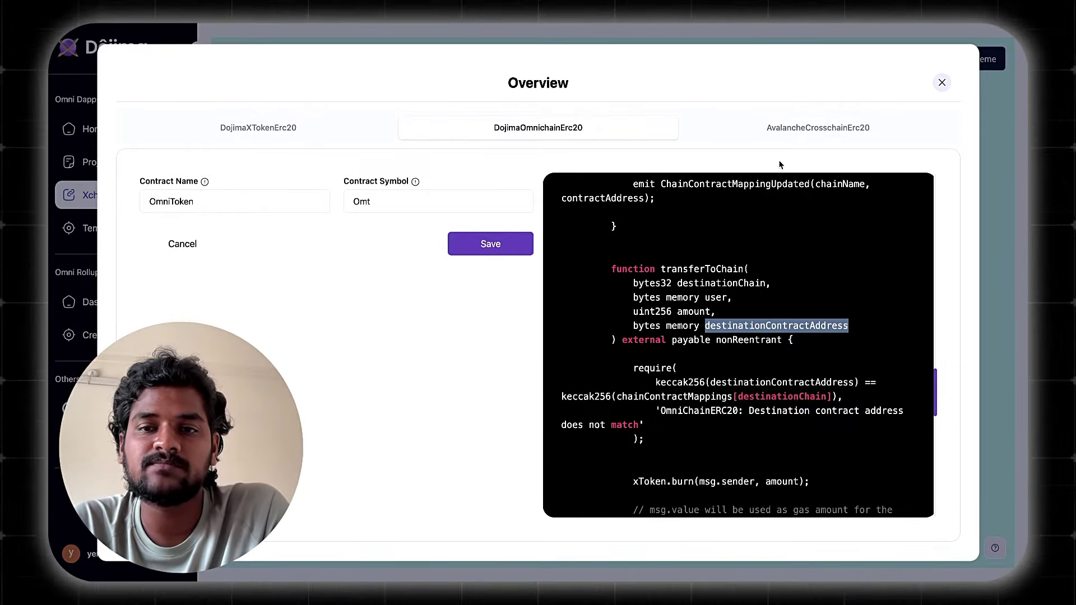
- Review the transferToOmniChain function in the AvalancheCrosschainErc20 code again and close the contracts overview
click(805, 130)
scroll(711, 287, down, 15)
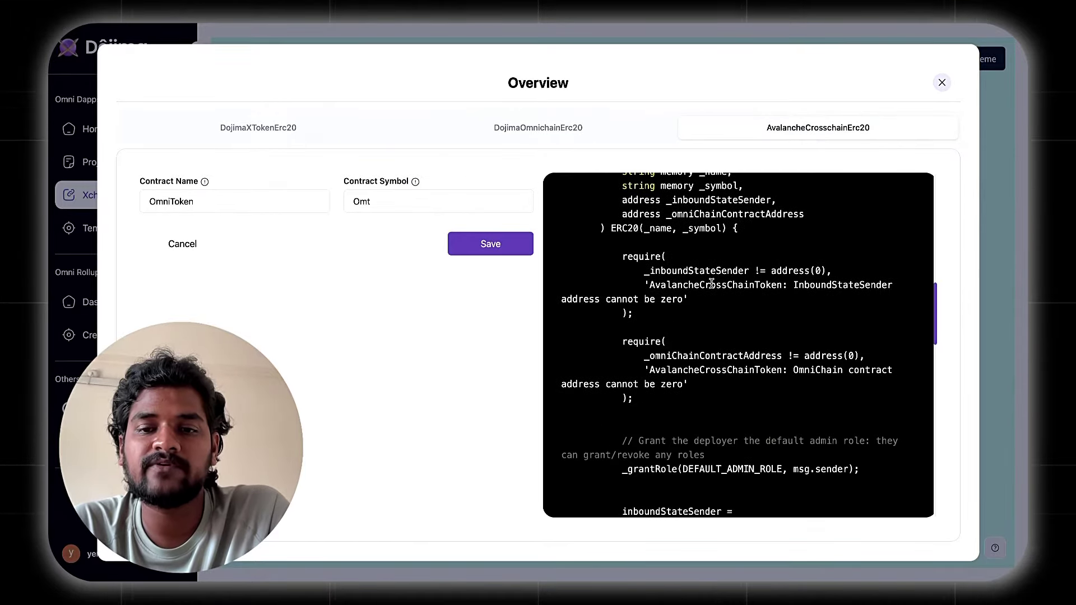
scroll(711, 287, down, 5)
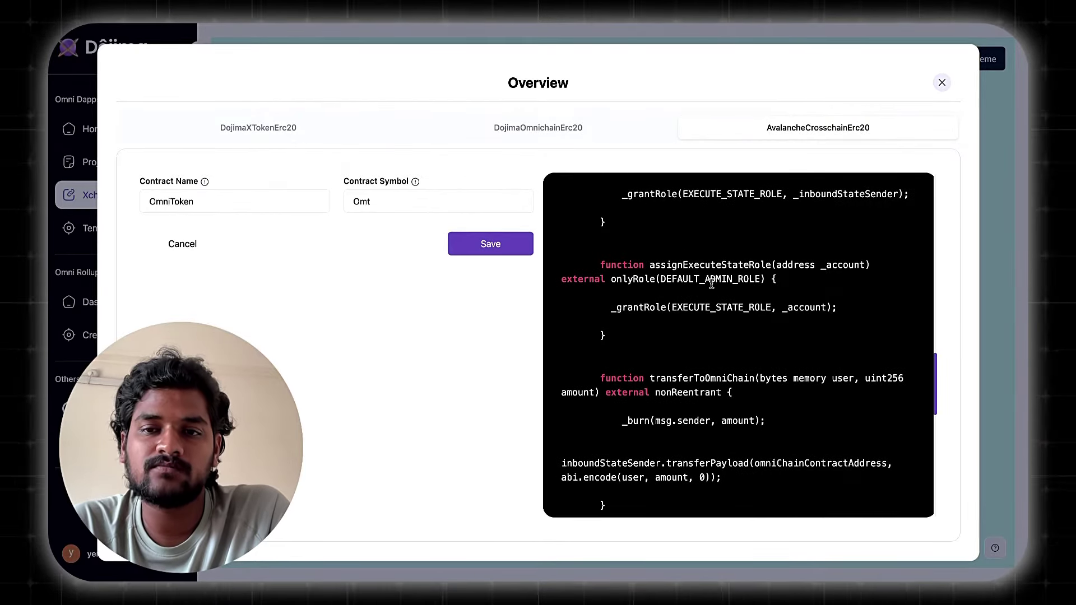
double_click(736, 237)
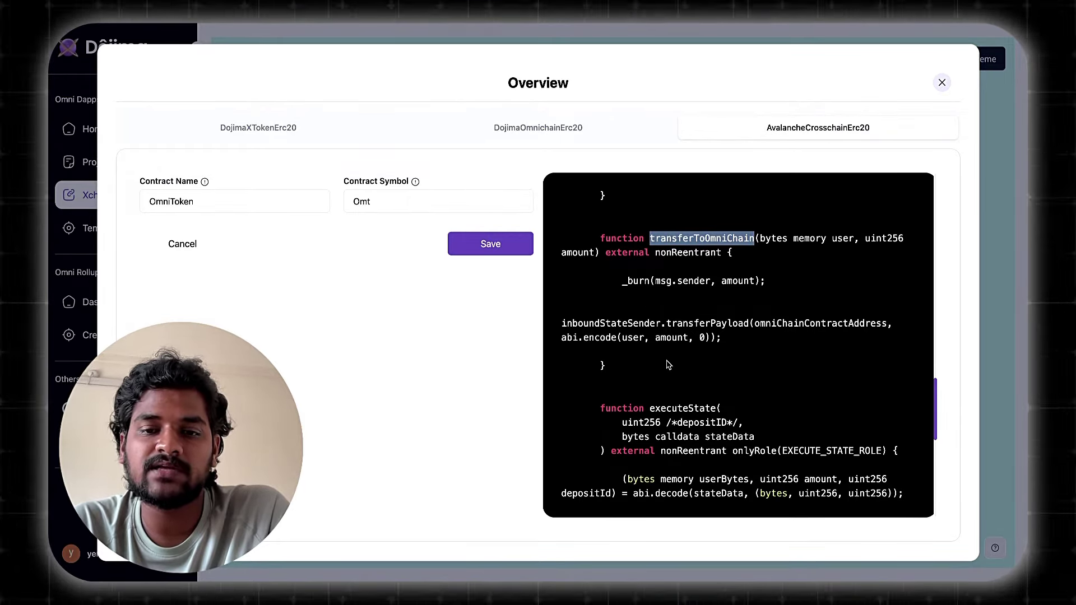
scroll(673, 381, down, 1)
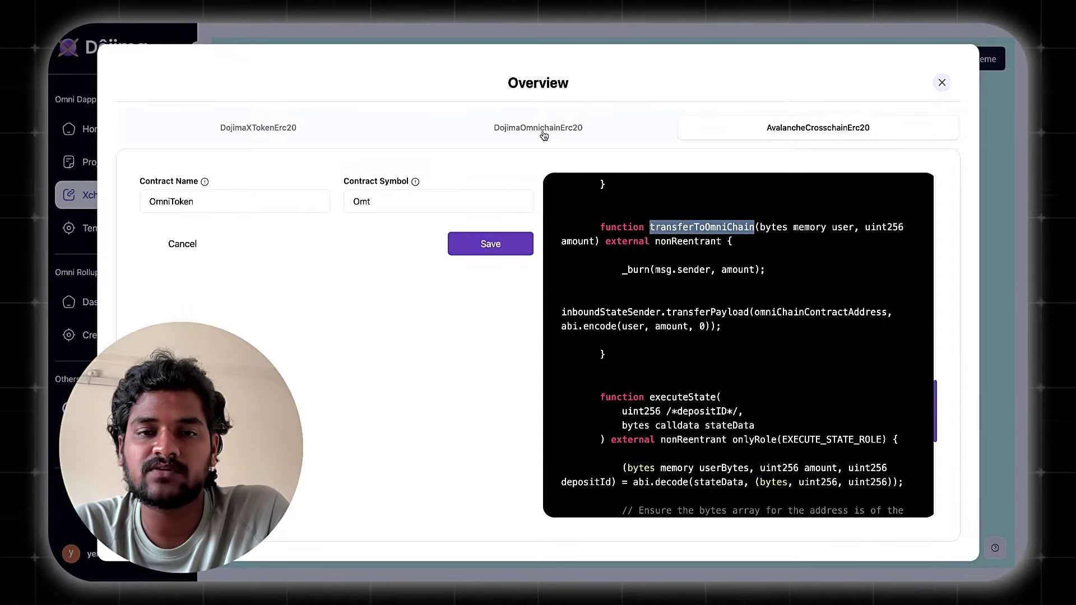
scroll(654, 292, up, 1)
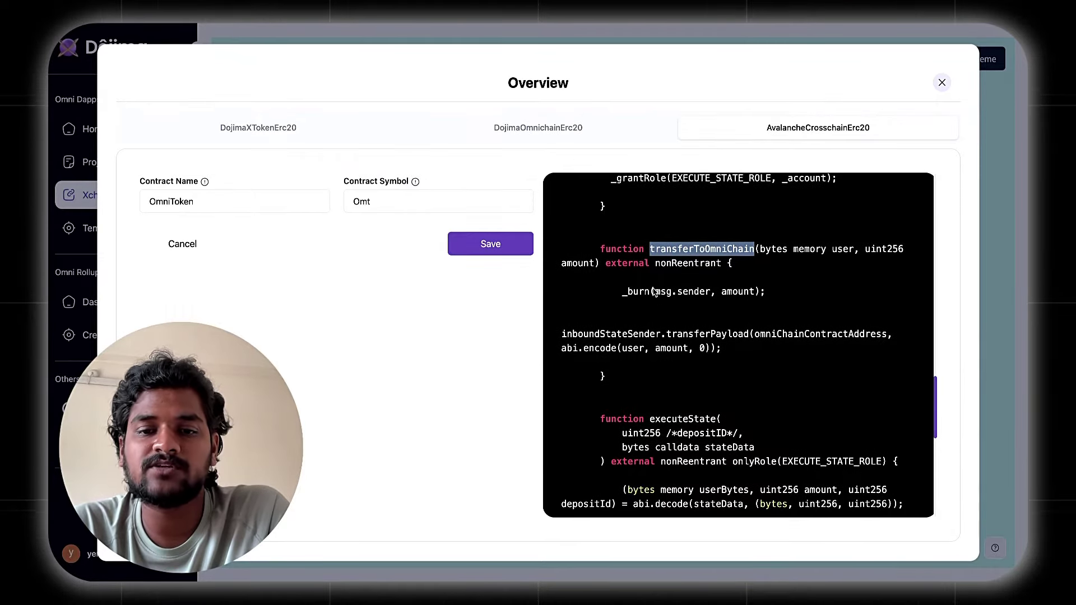
click(941, 85)
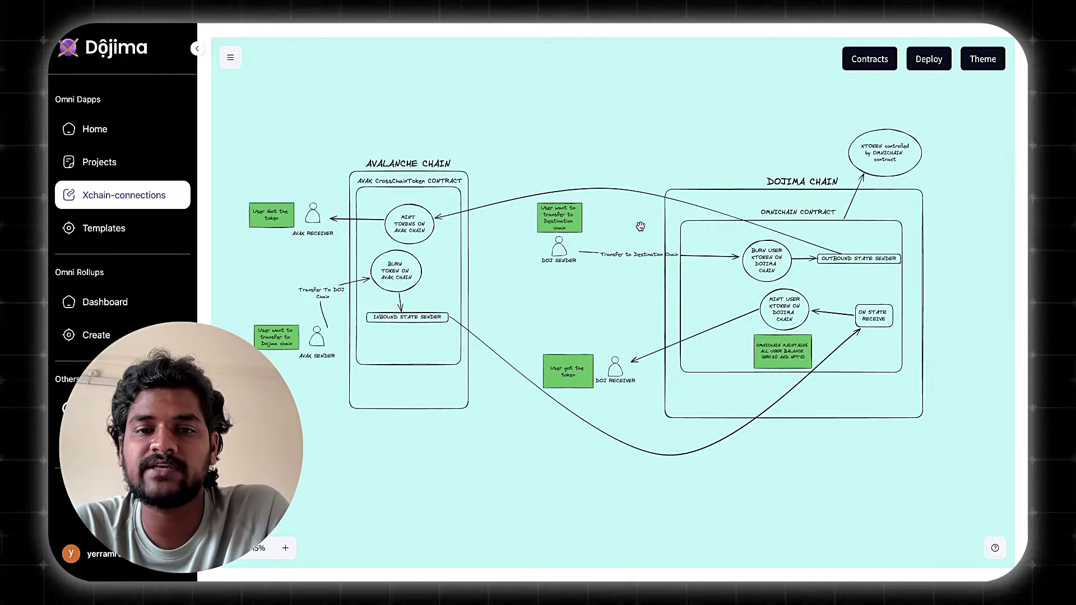
- Connect the wallet, deploy the OmniToken contracts on Dojima and Avalanche, and close the deployment status
click(928, 64)
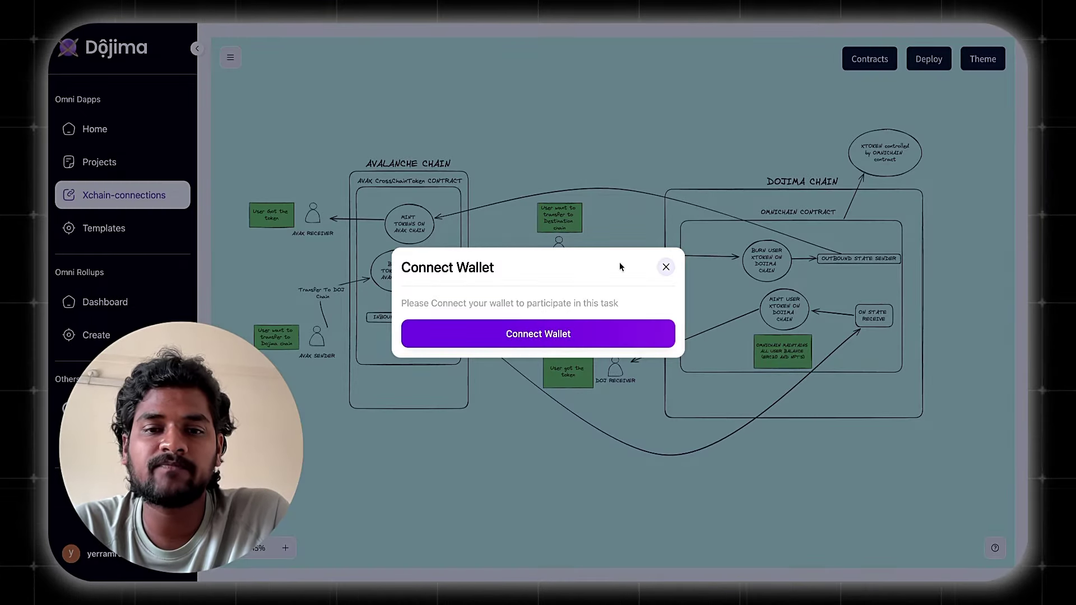
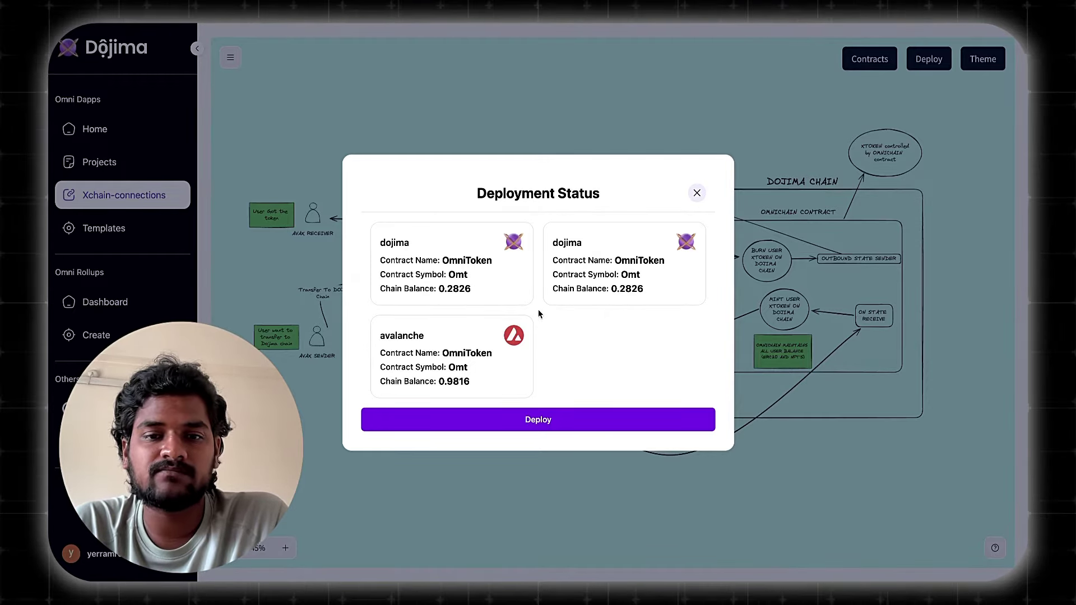
click(538, 421)
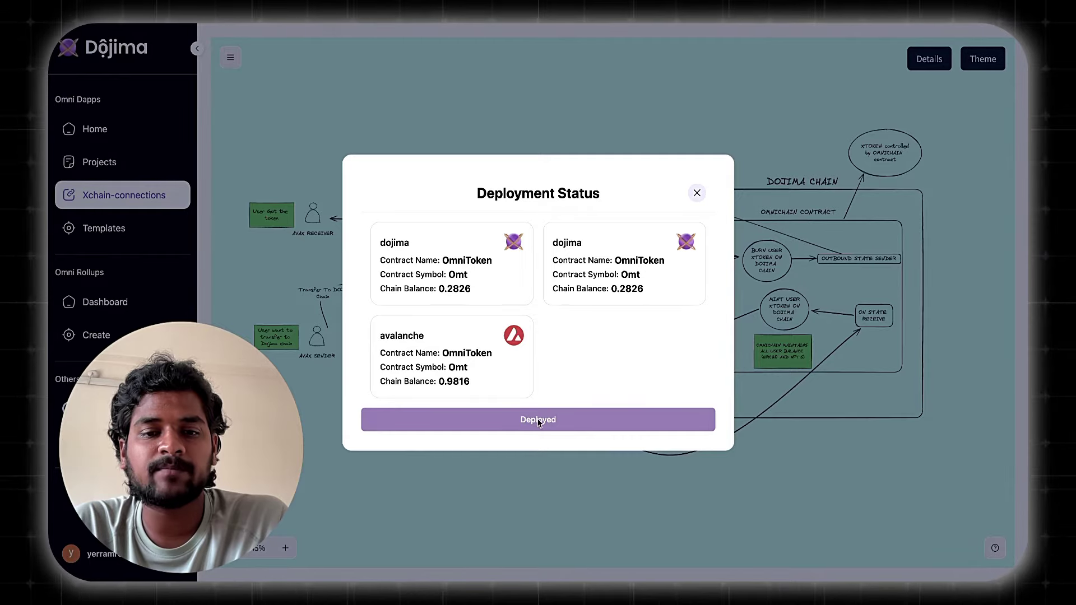
click(696, 193)
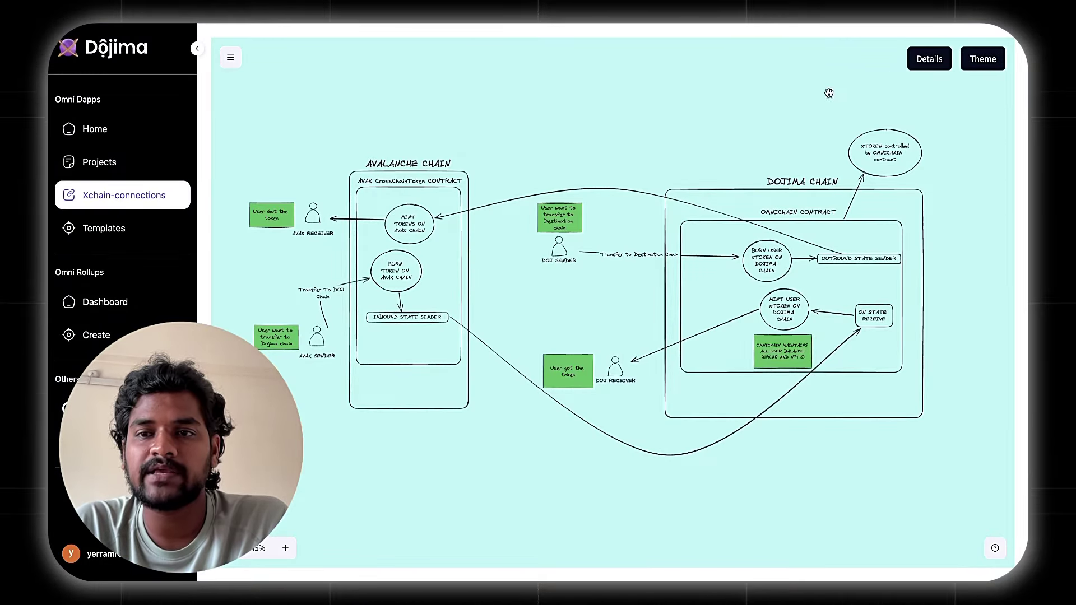
- Copy the Avalanche contract address from the deployed details and open the Avalanche testnet explorer in a new browser tab
click(927, 60)
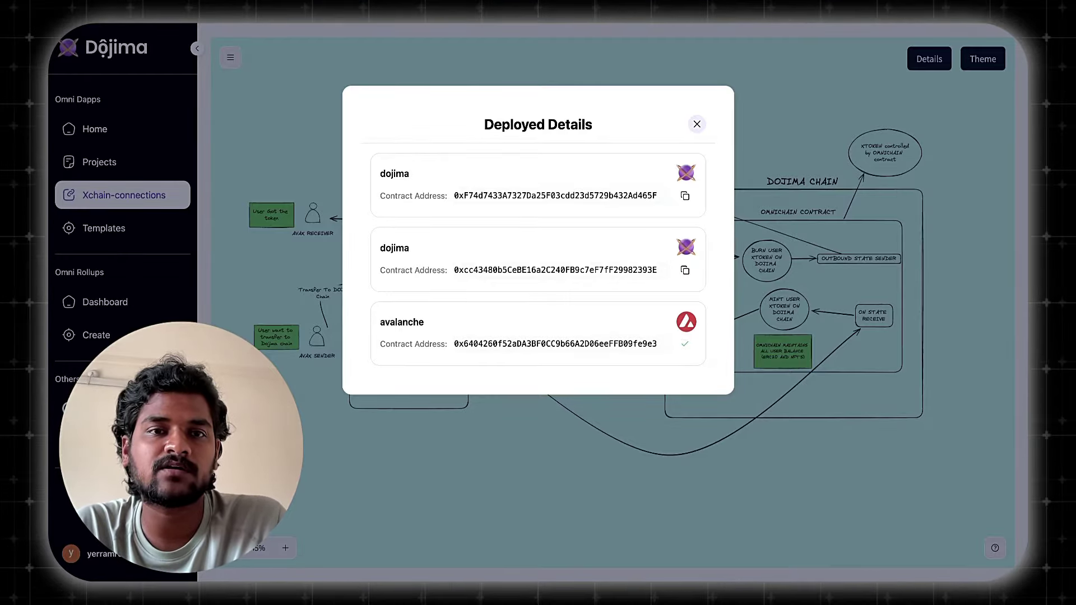
key(super+t)
key(super+l)
text(avax)
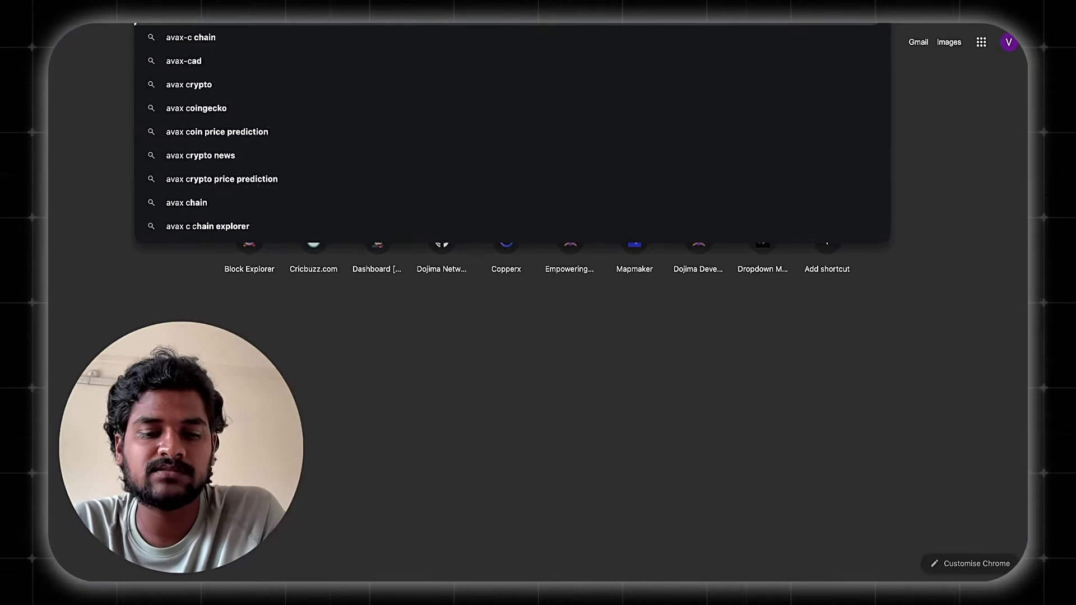
text(-c test)
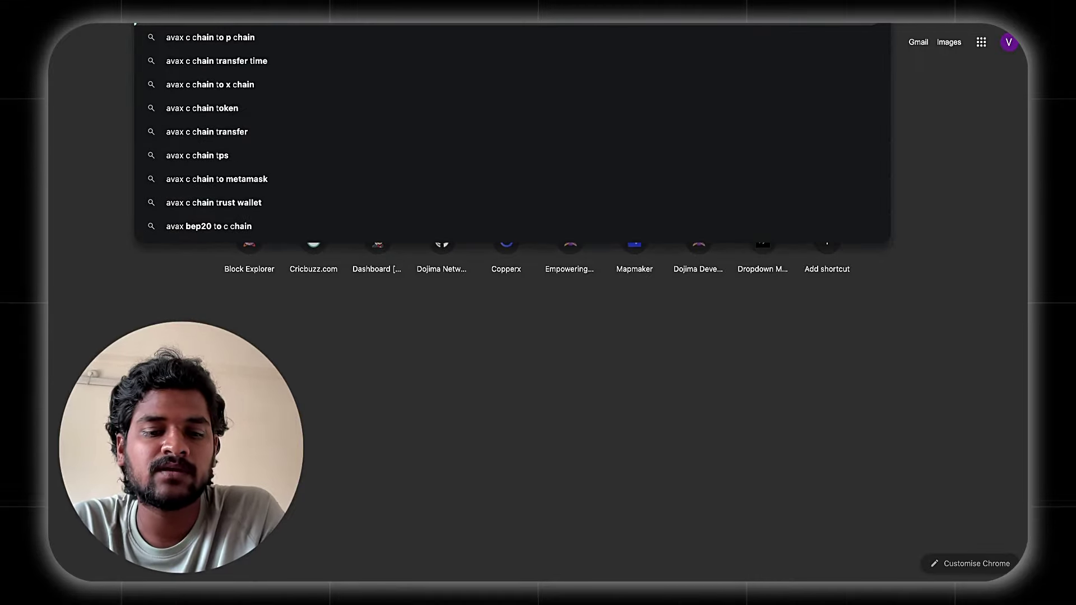
text(net)
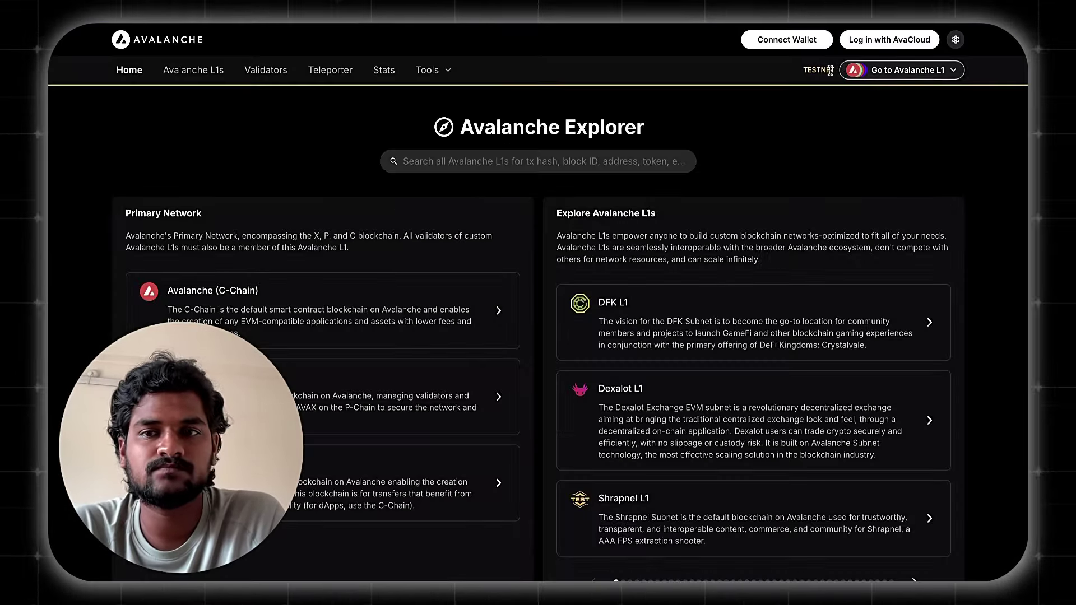
- Look up the copied contract address in the Avalanche explorer and review its token name, transactions and contract creator
text(0x6404260f52aDA3BF0CC9b66A2D06eeFFB09fe9e3)
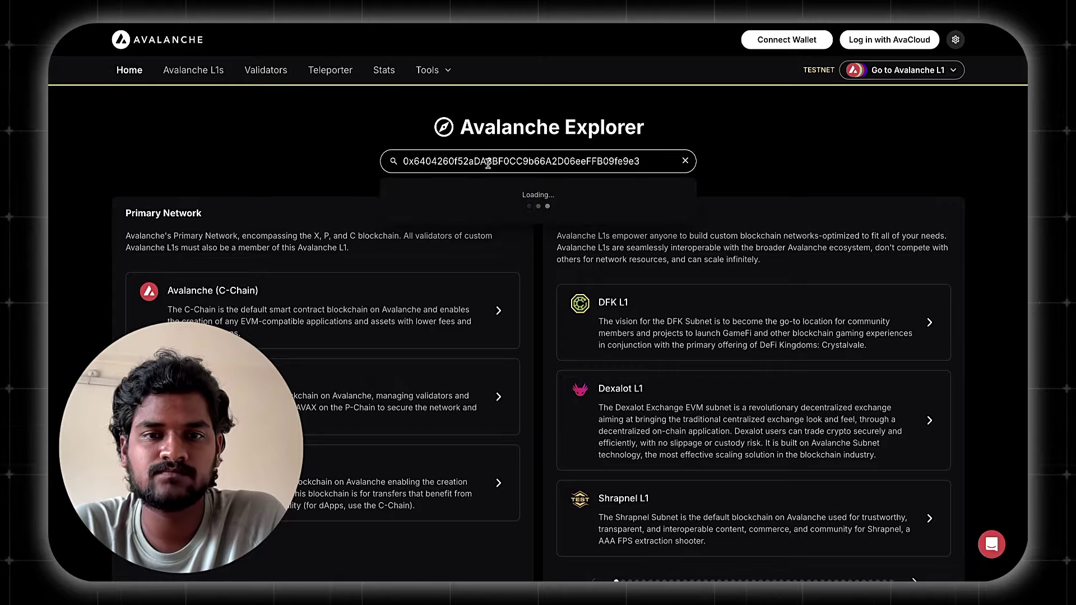
key(Return)
scroll(392, 261, down, 3)
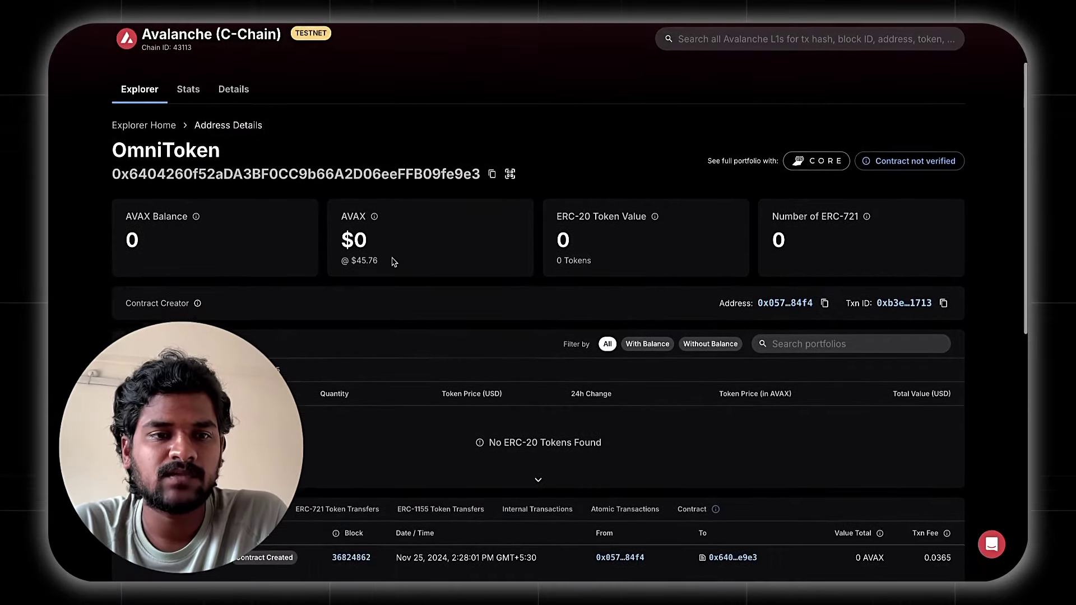
scroll(392, 267, up, 3)
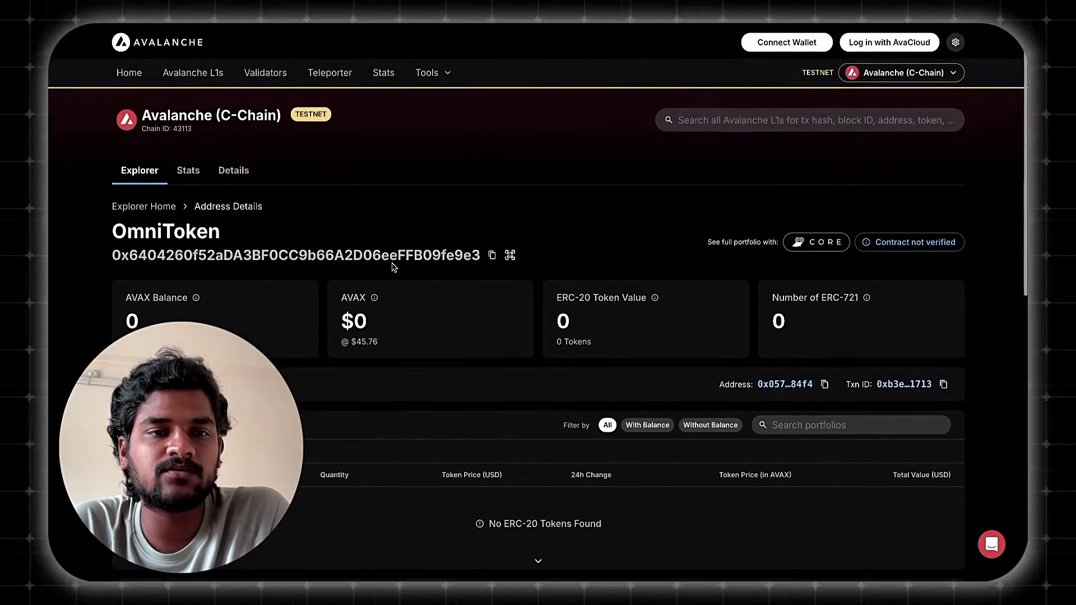
double_click(142, 228)
click(234, 234)
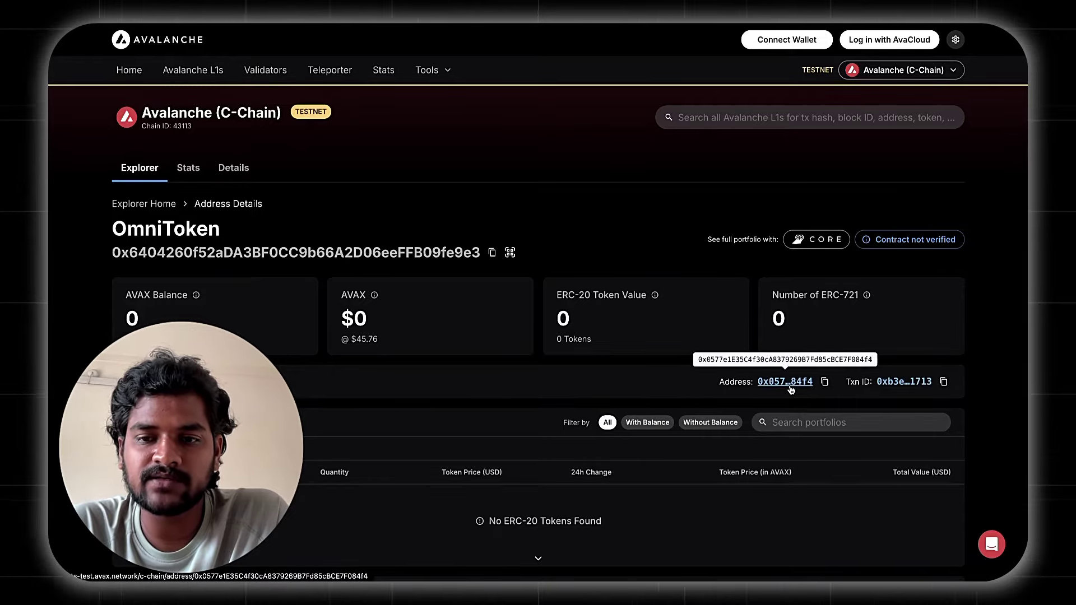
- Open the Dojima testnet explorer in a new browser tab and copy the second Dojima contract address from the deployed details
key(super+t)
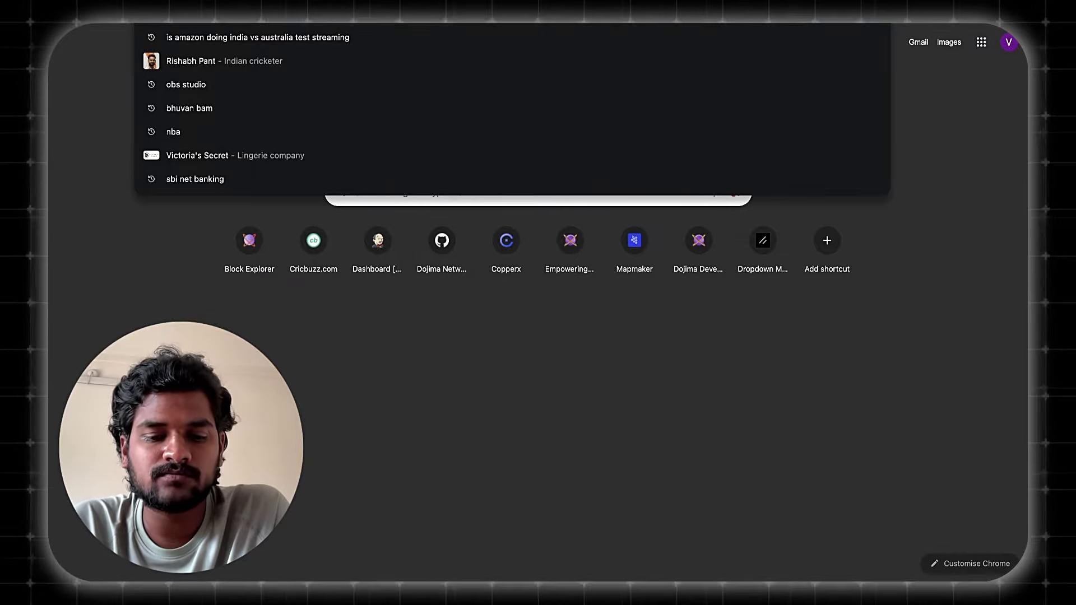
text(explorer test)
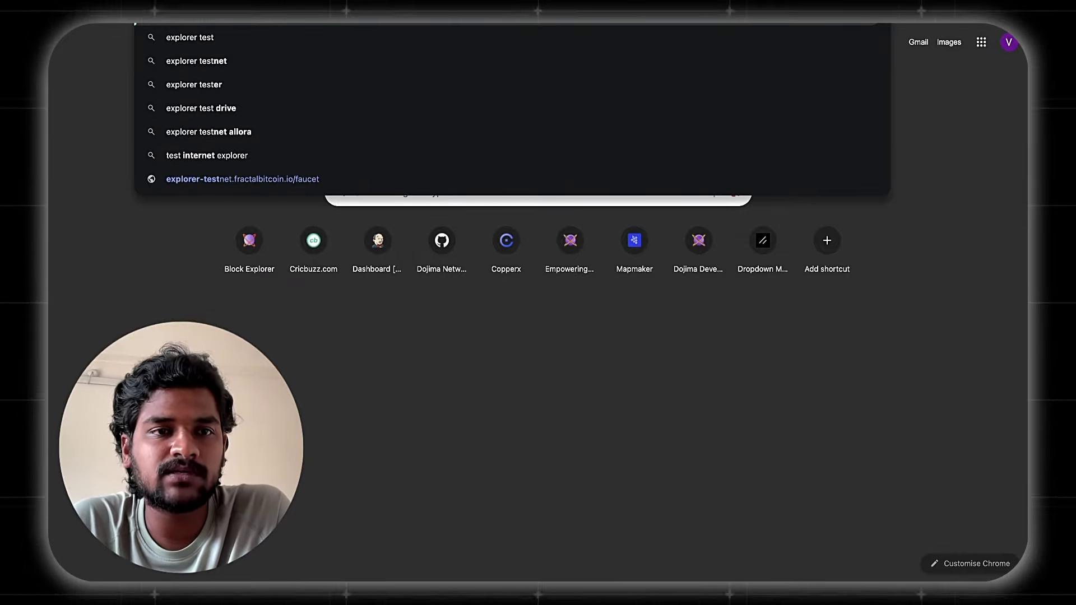
text(.dojima.net)
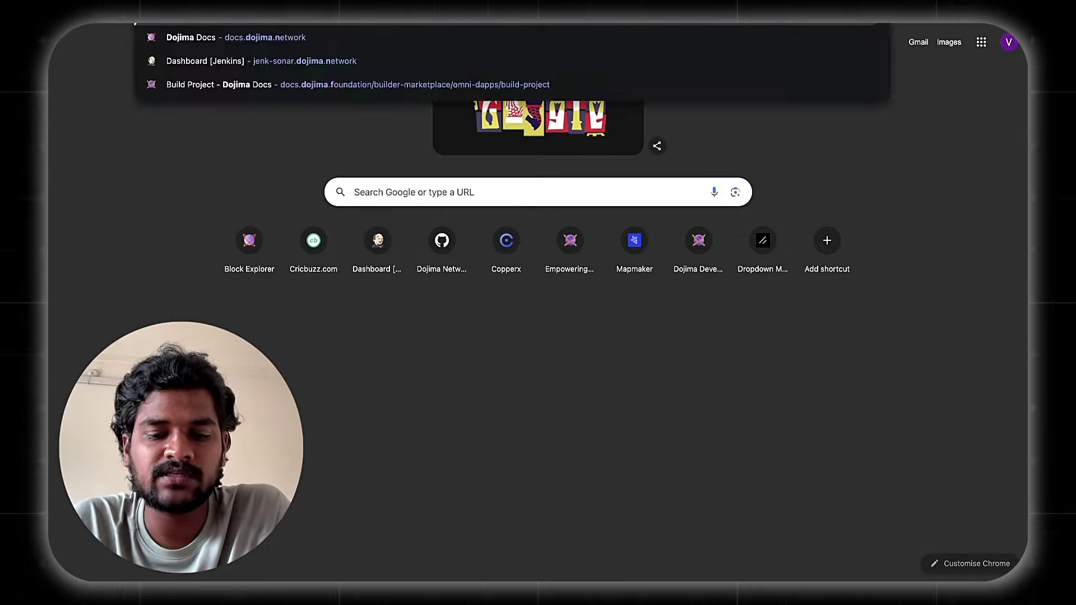
text(work)
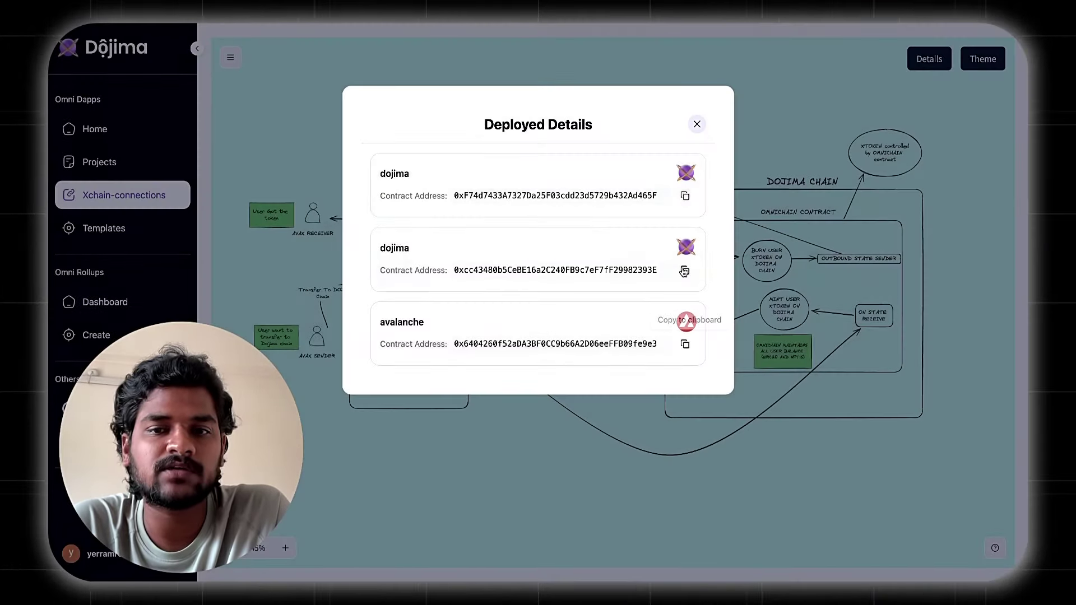
click(684, 271)
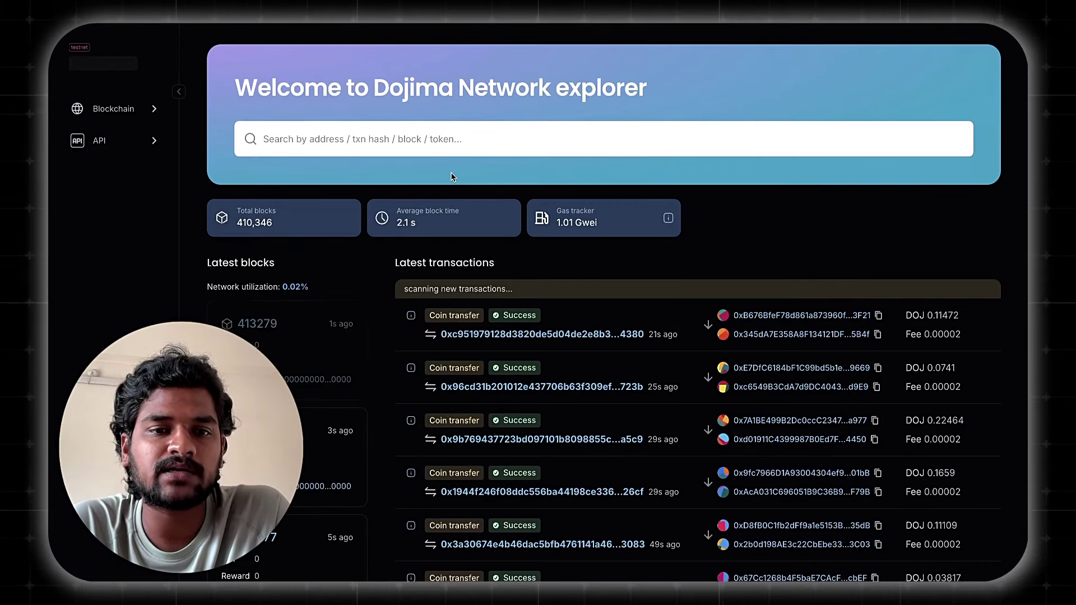
- Look up the copied contract address in the Dojima explorer and review its contract creation transaction
click(501, 134)
text(0xcc43480b5CeBE16a2C240FB9c7eF7fF29982393E)
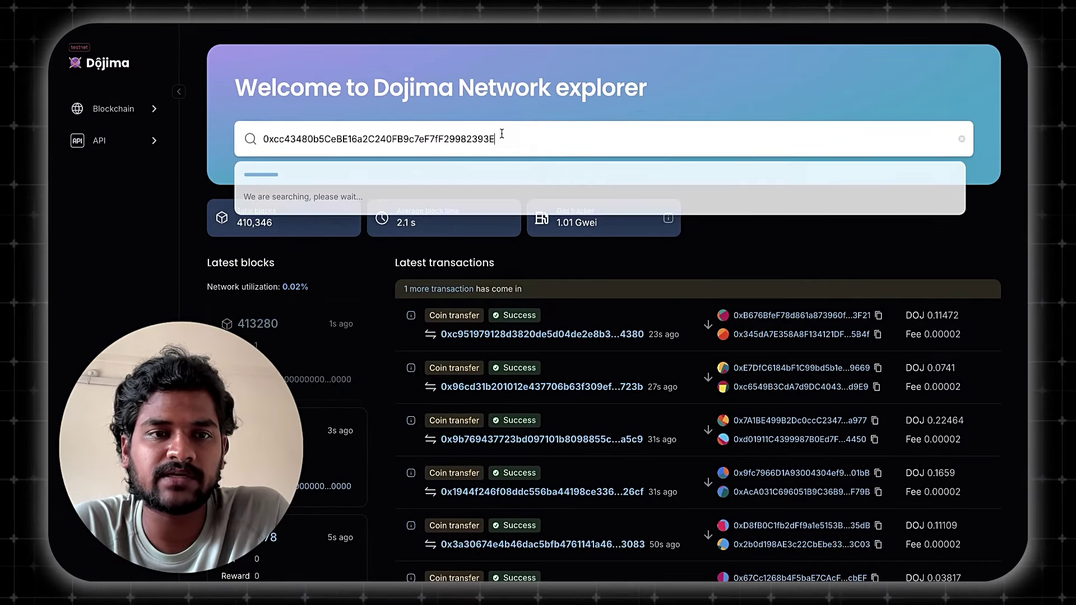
key(Return)
scroll(417, 283, down, 1)
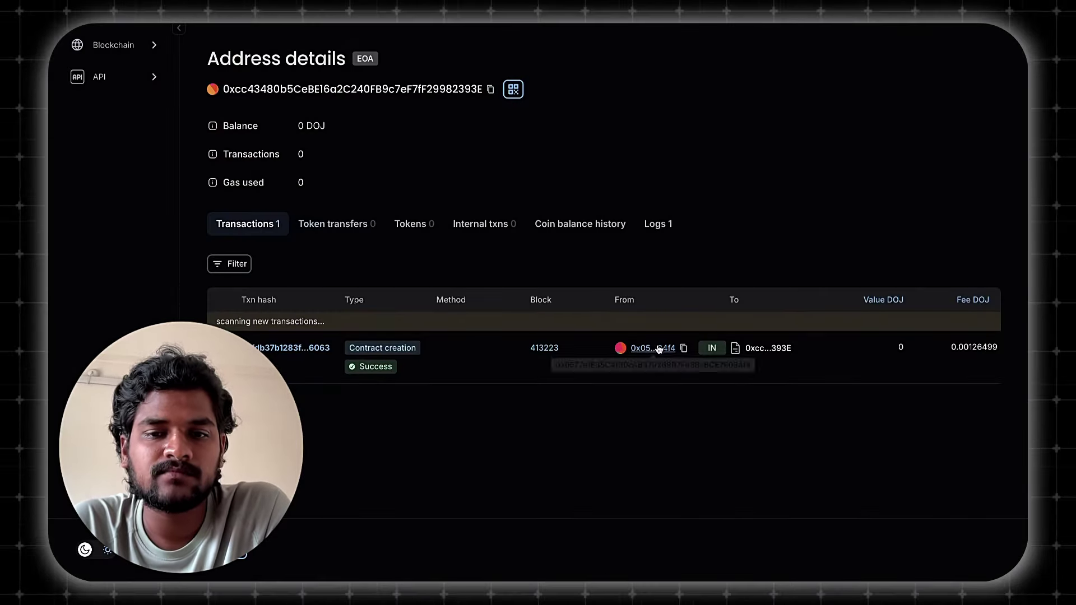
- Review the transactions of the contract's creator address, return to the Dojima developer site and close the deployed details
click(644, 347)
scroll(502, 304, down, 5)
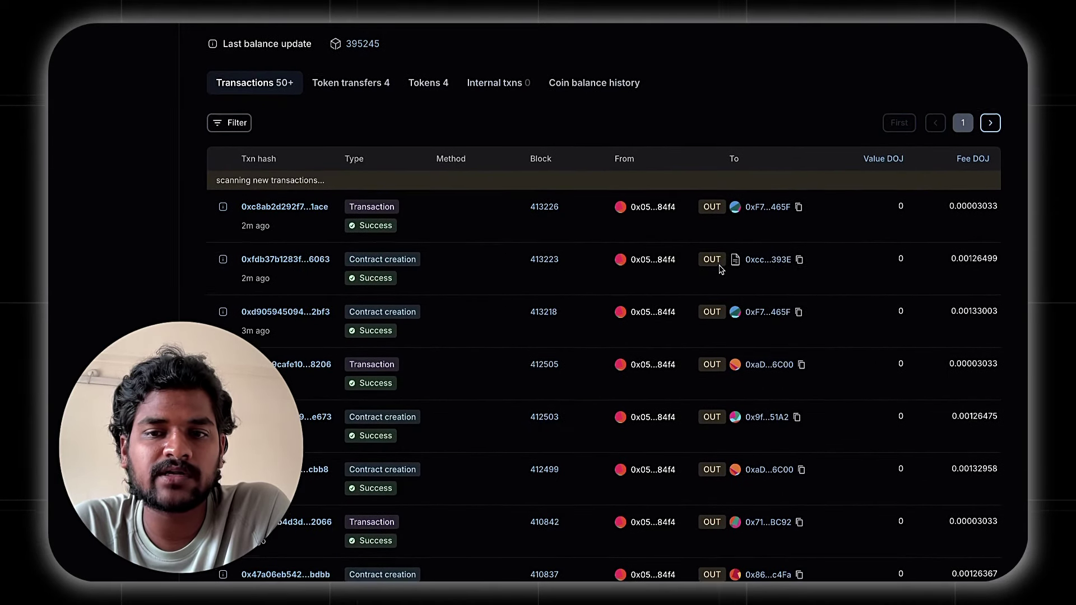
scroll(720, 268, up, 1)
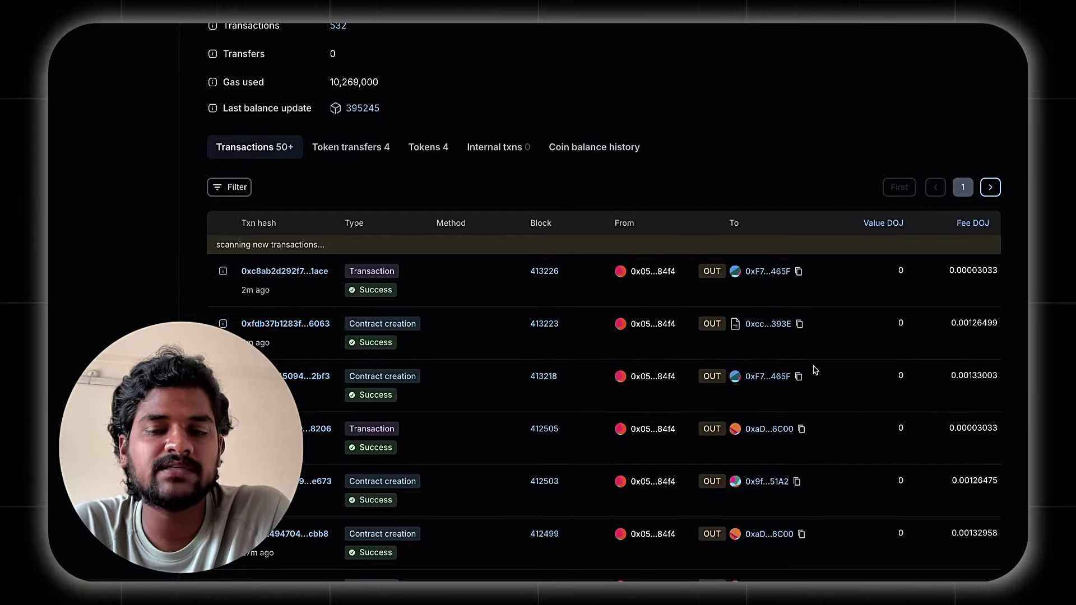
scroll(516, 338, up, 5)
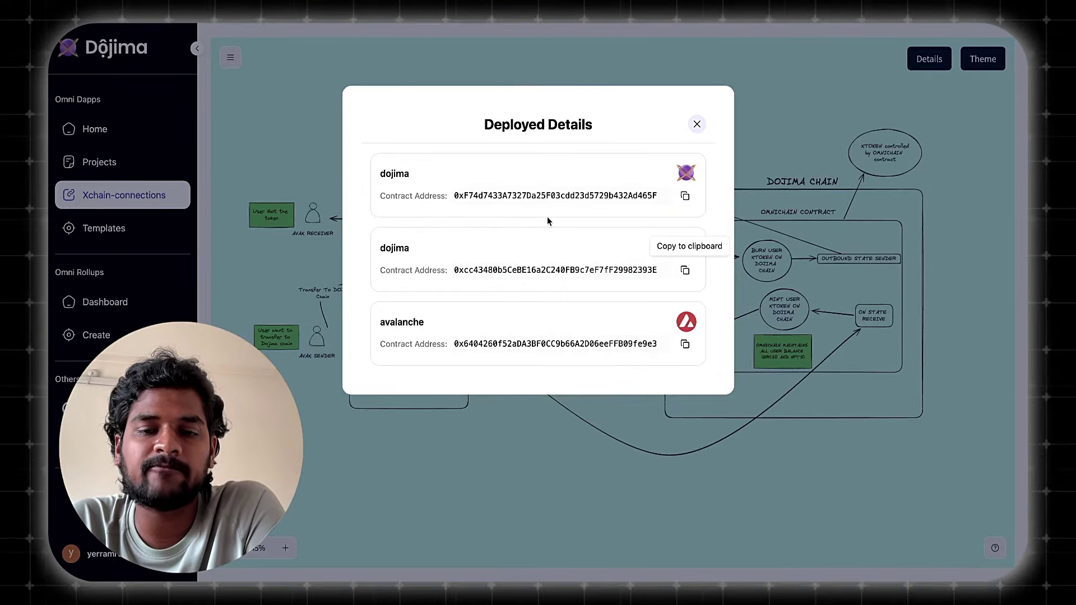
click(696, 125)
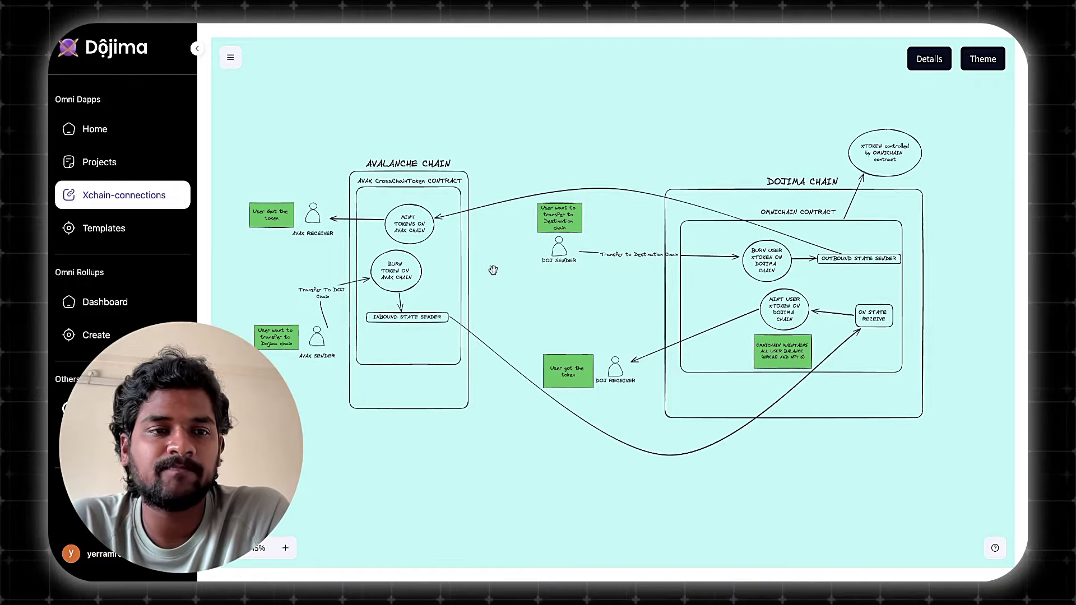
- Open the template gallery from the home page and examine the available ERC20, NFT, Solana, Ethereum and BSC templates
click(128, 138)
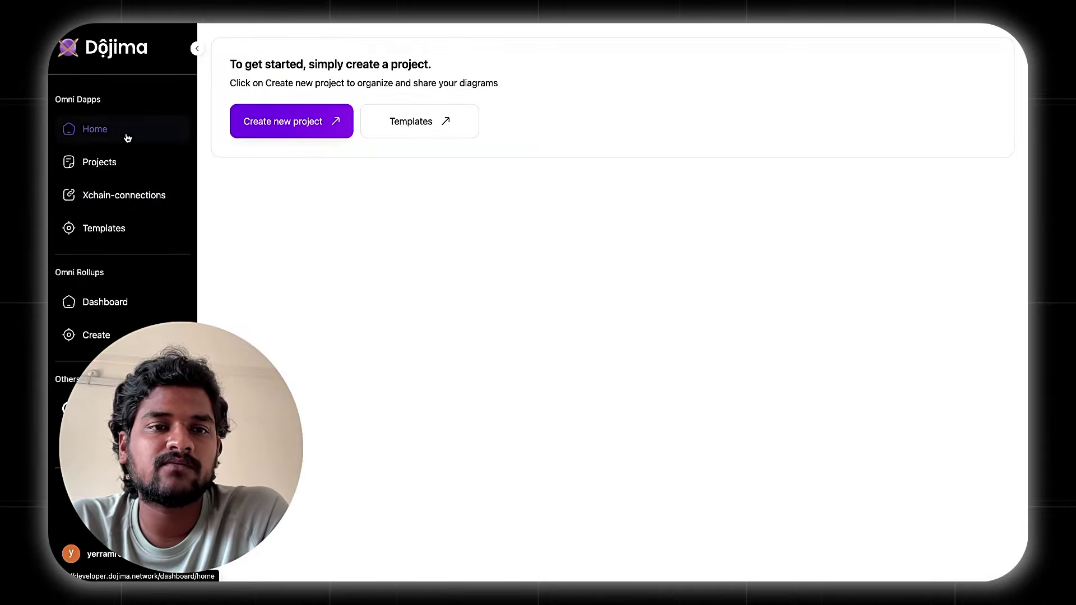
click(448, 123)
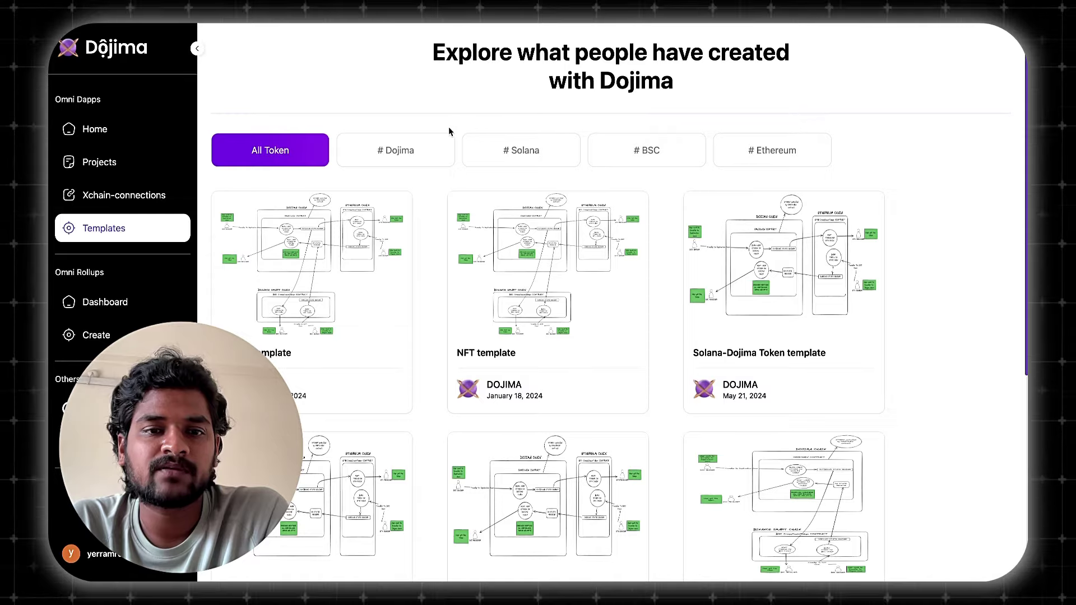
scroll(427, 245, down, 1)
scroll(427, 244, down, 2)
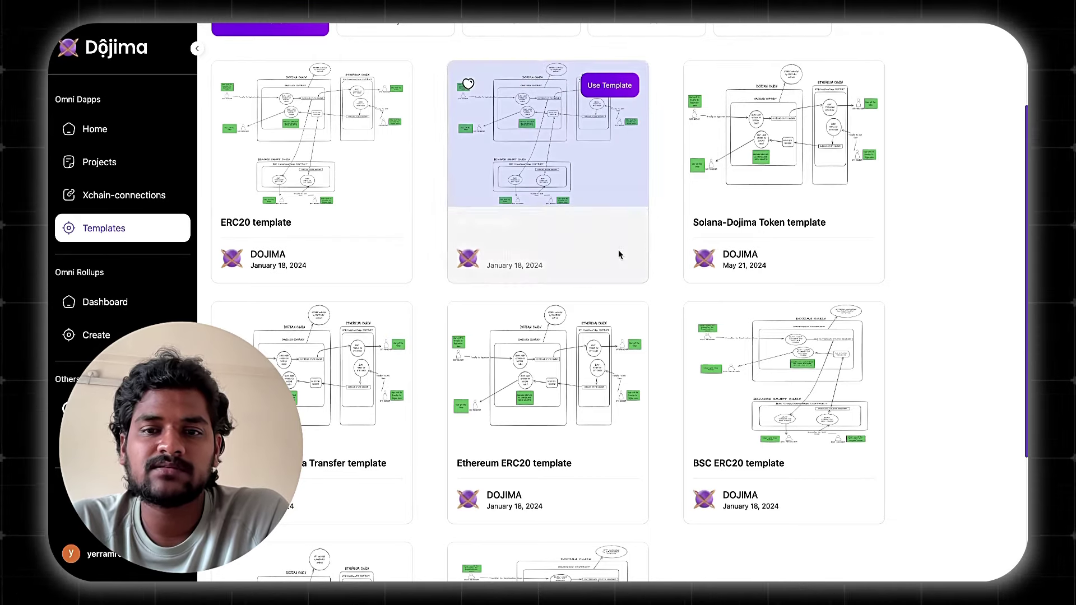
mouse_move(367, 245)
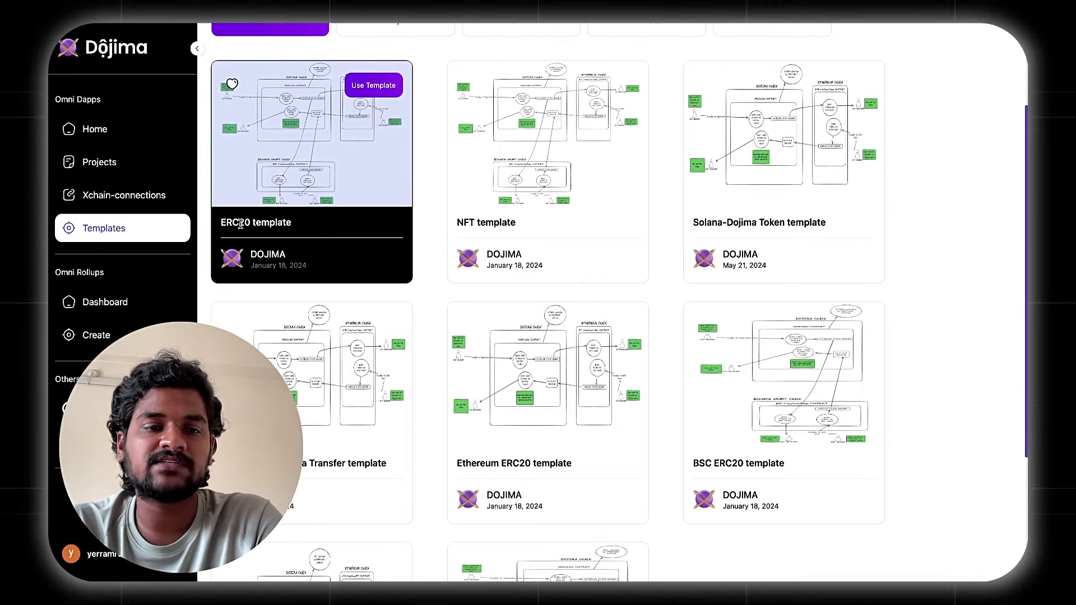
mouse_move(509, 247)
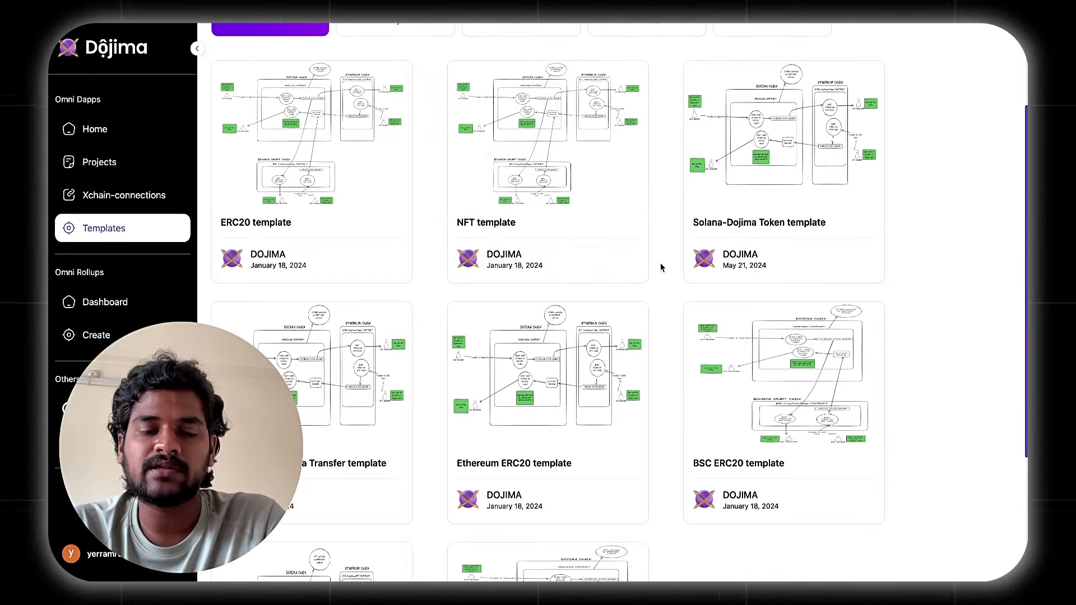
scroll(661, 267, down, 1)
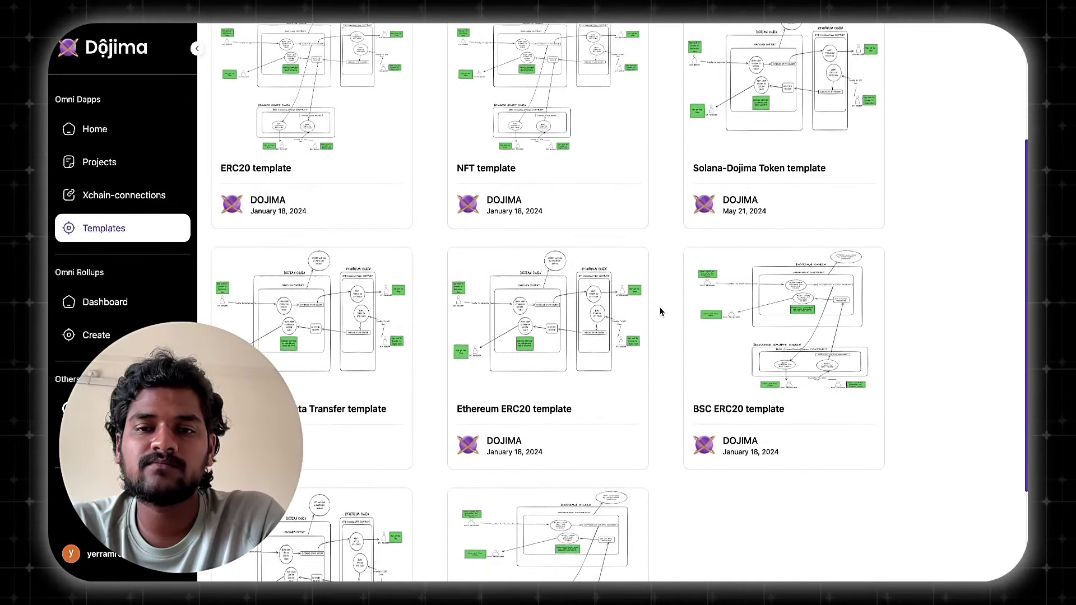
scroll(746, 195, up, 1)
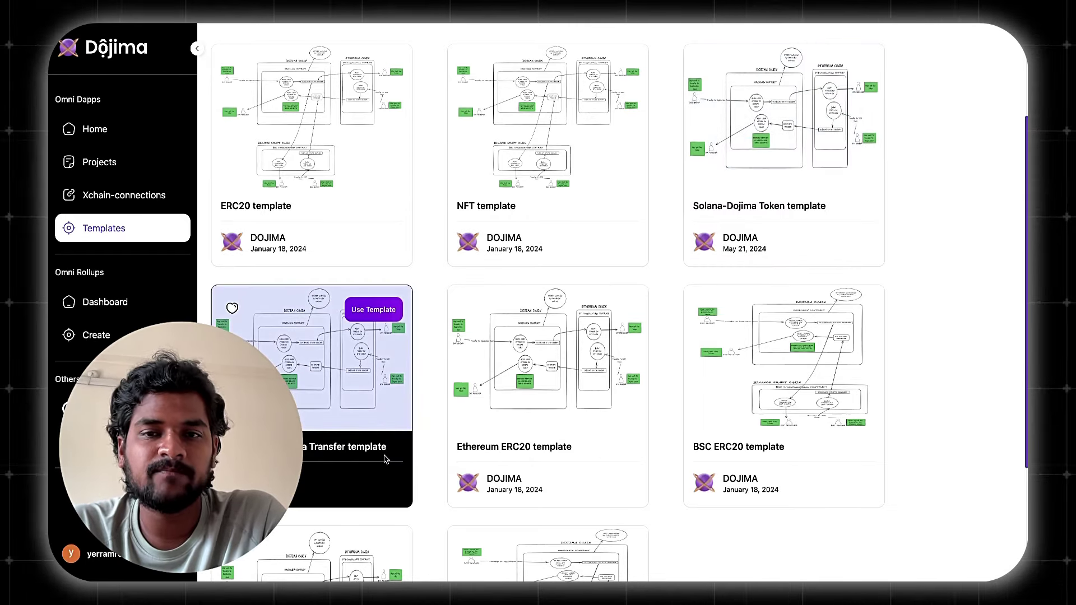
scroll(429, 289, down, 2)
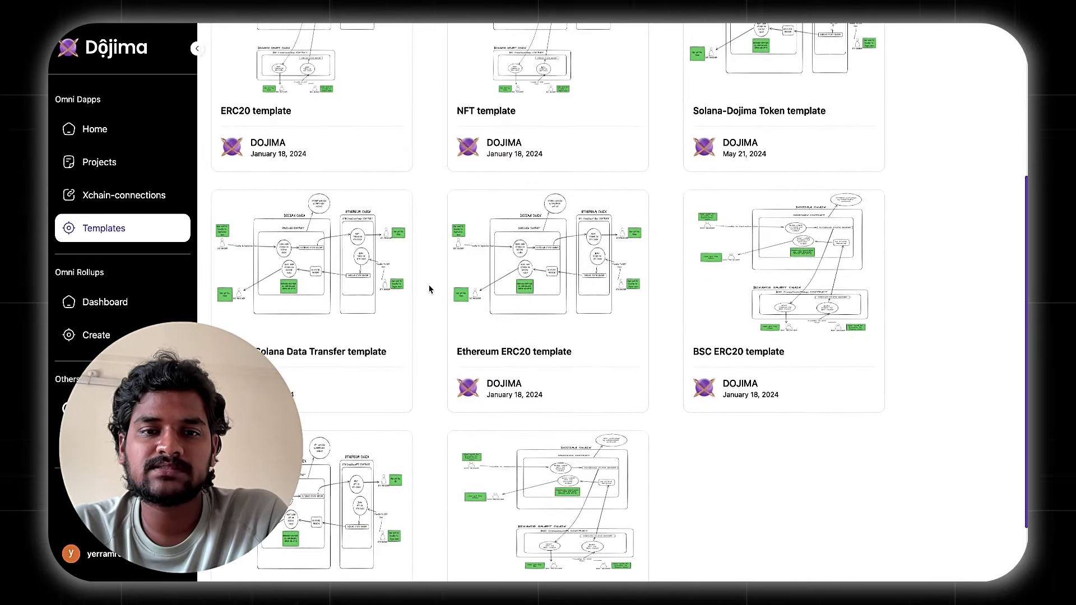
scroll(429, 289, up, 5)
mouse_move(347, 236)
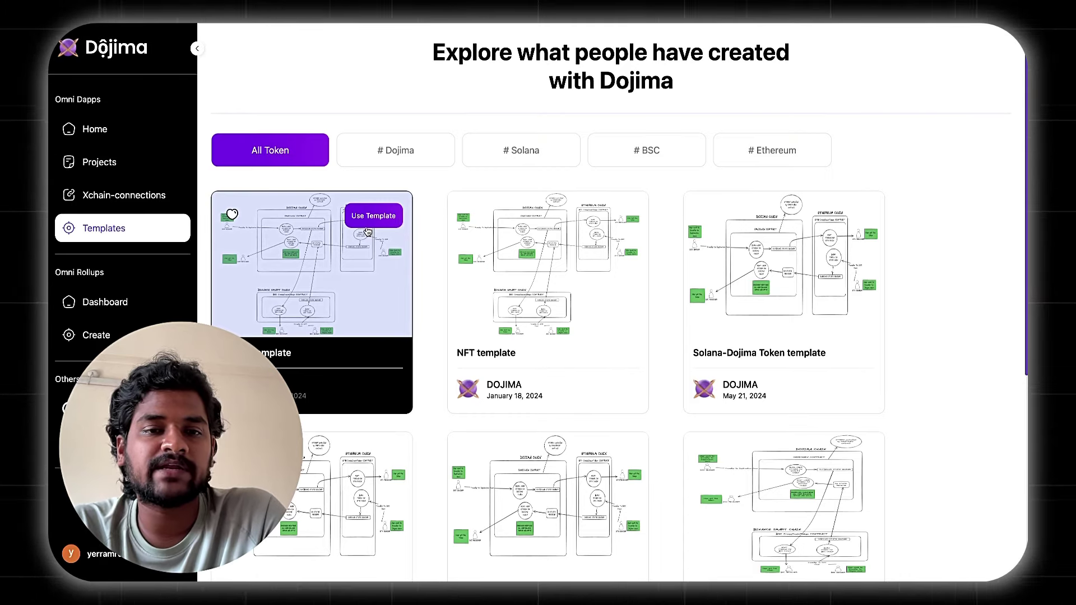
- Filter the template gallery by Solana and by BSC, and restore the All Token view
click(487, 161)
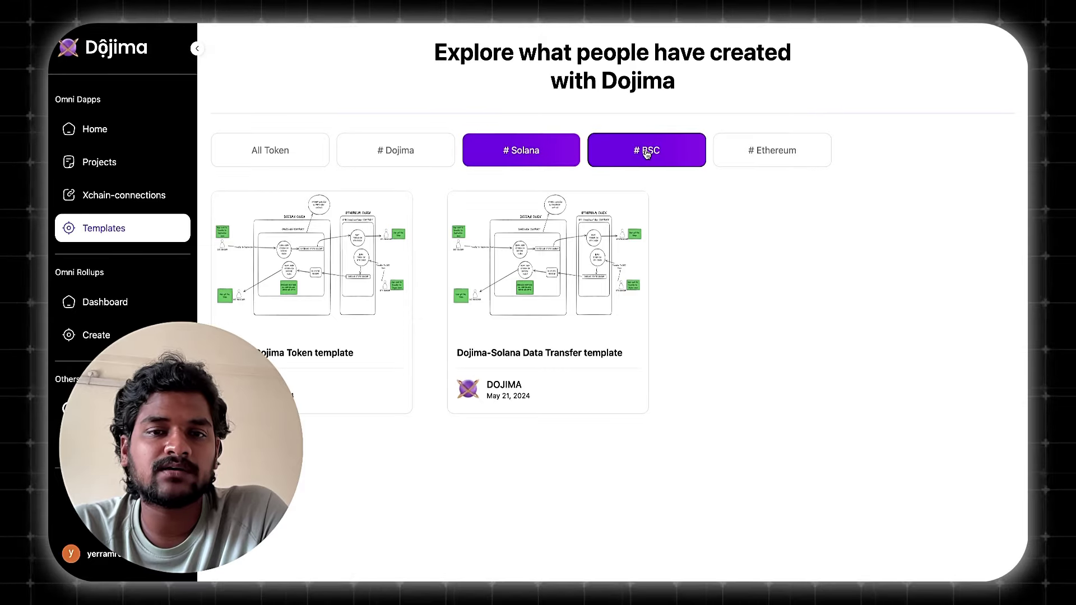
click(661, 161)
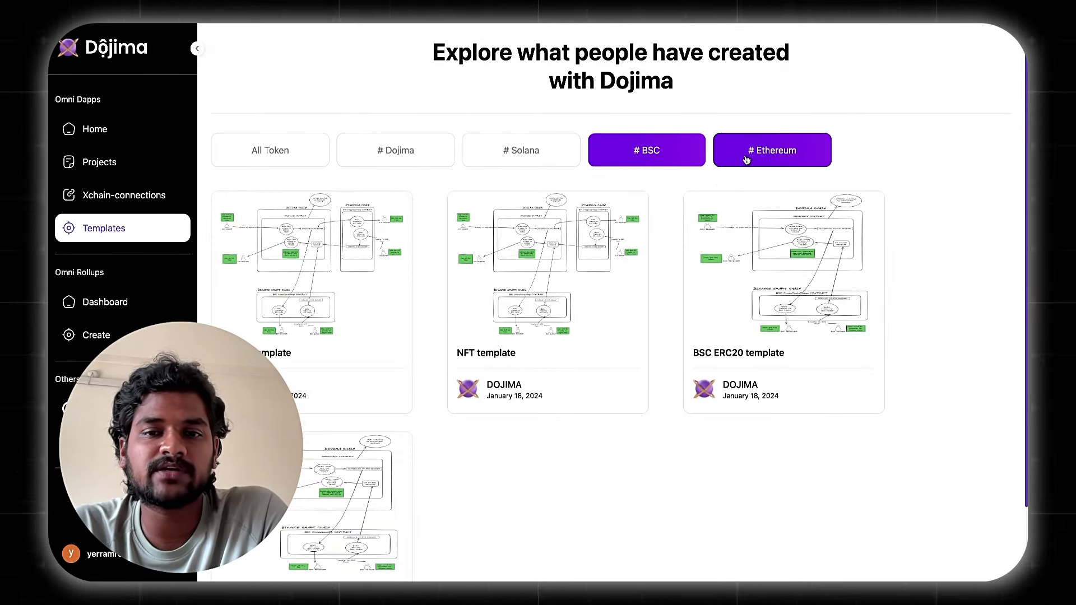
mouse_move(850, 224)
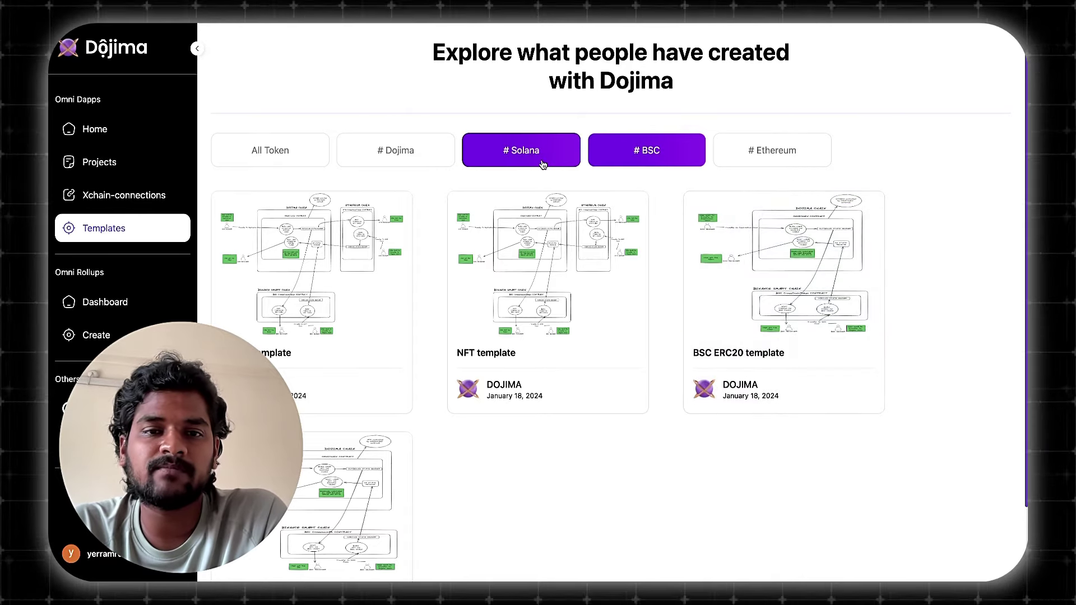
click(312, 162)
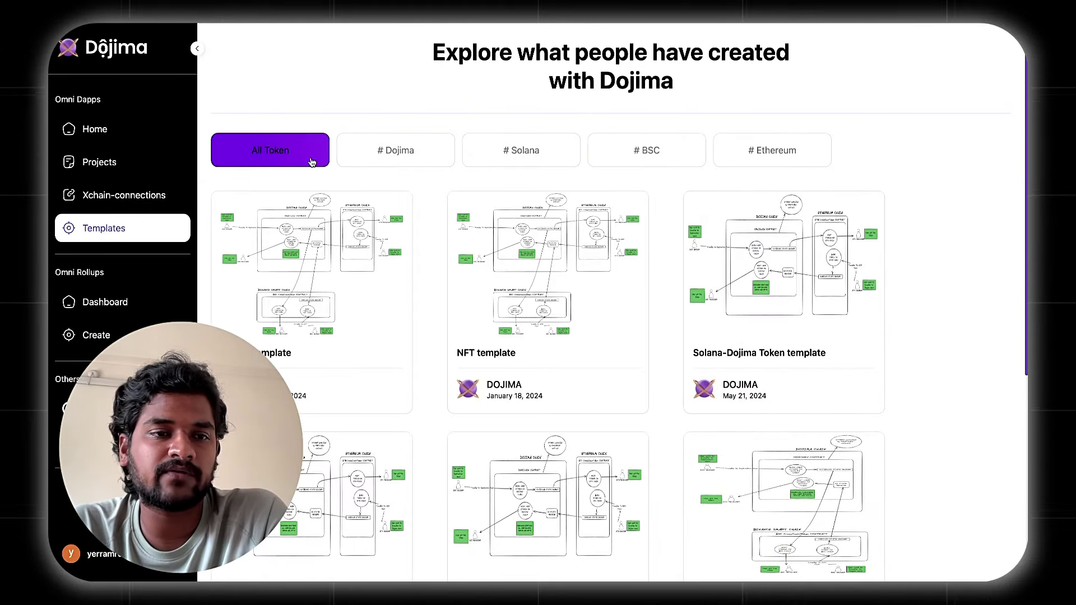
- Open the list of projects and review the existing projects with their chains, types and status
click(122, 173)
scroll(430, 218, down, 1)
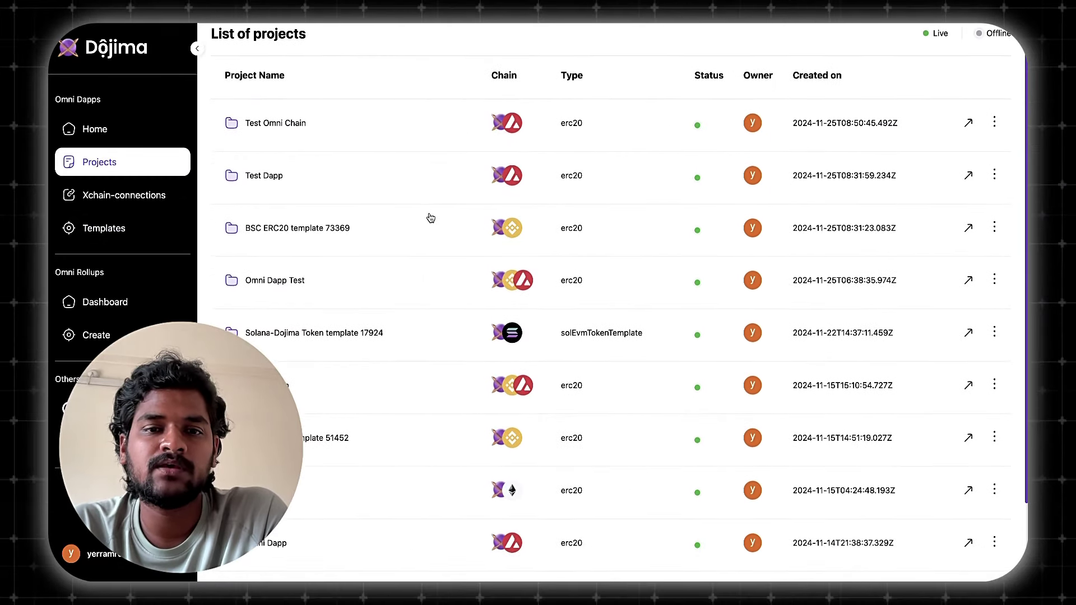
scroll(430, 218, down, 3)
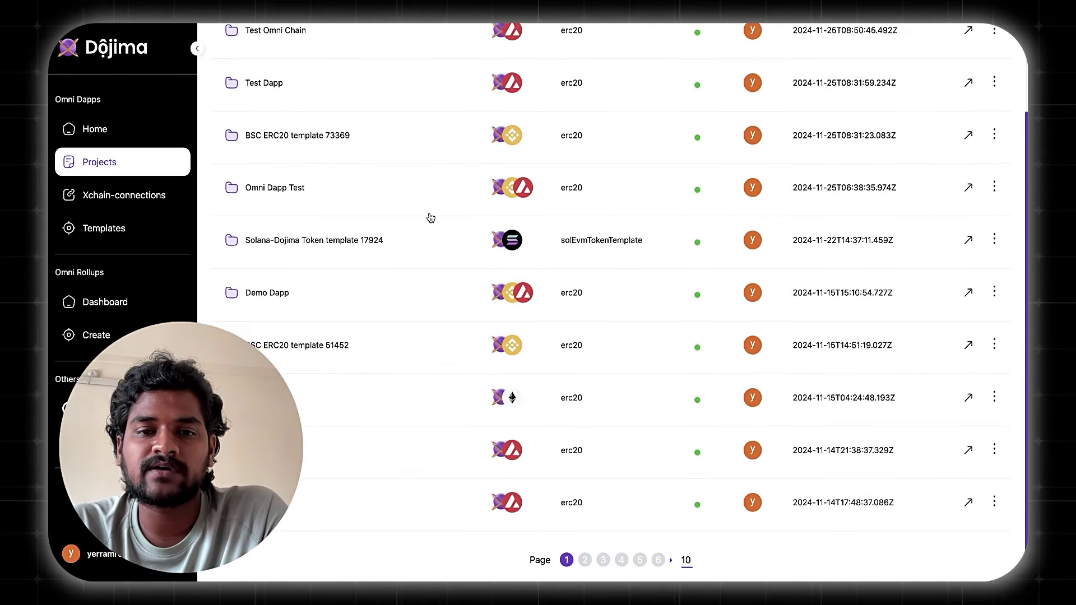
scroll(430, 218, up, 3)
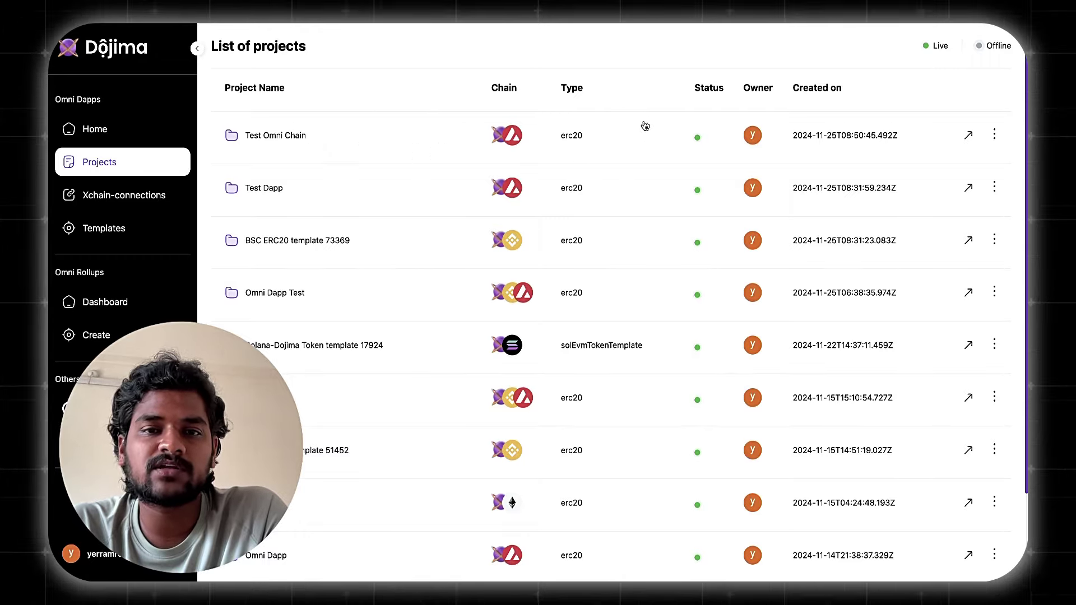
- Open the Test Omni Chain project, view its deployed contract details and examine its cross-chain diagram
click(629, 148)
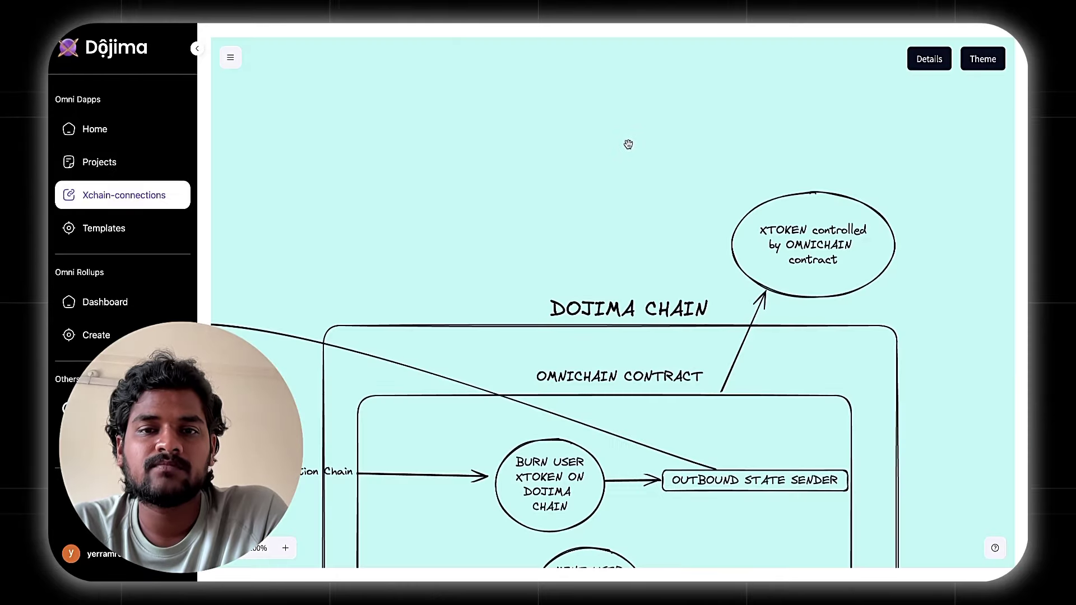
scroll(628, 144, down, 5)
drag(595, 177, 984, 188)
click(930, 64)
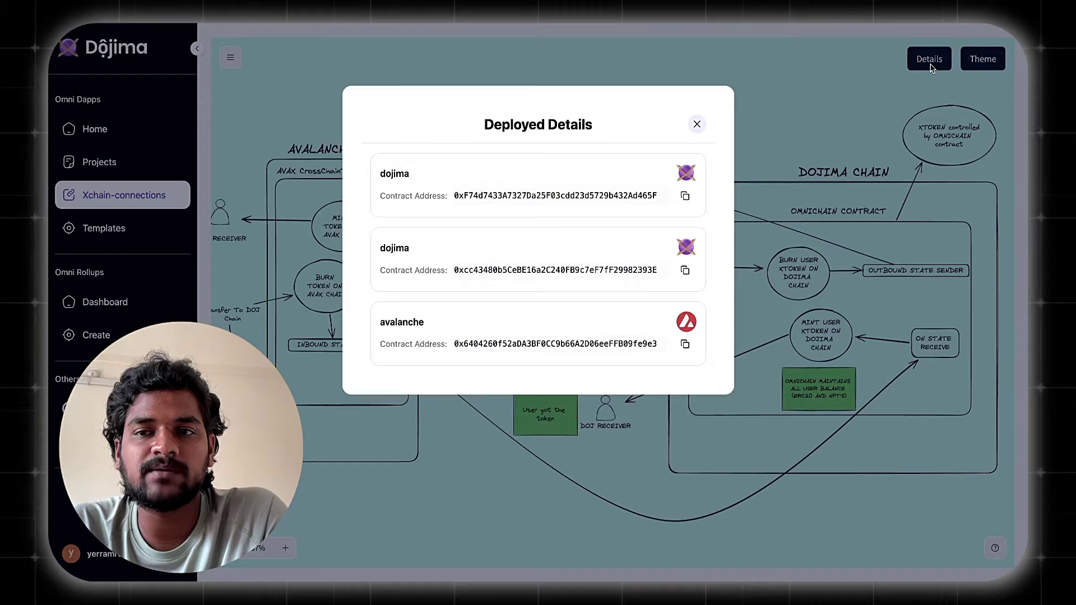
click(696, 124)
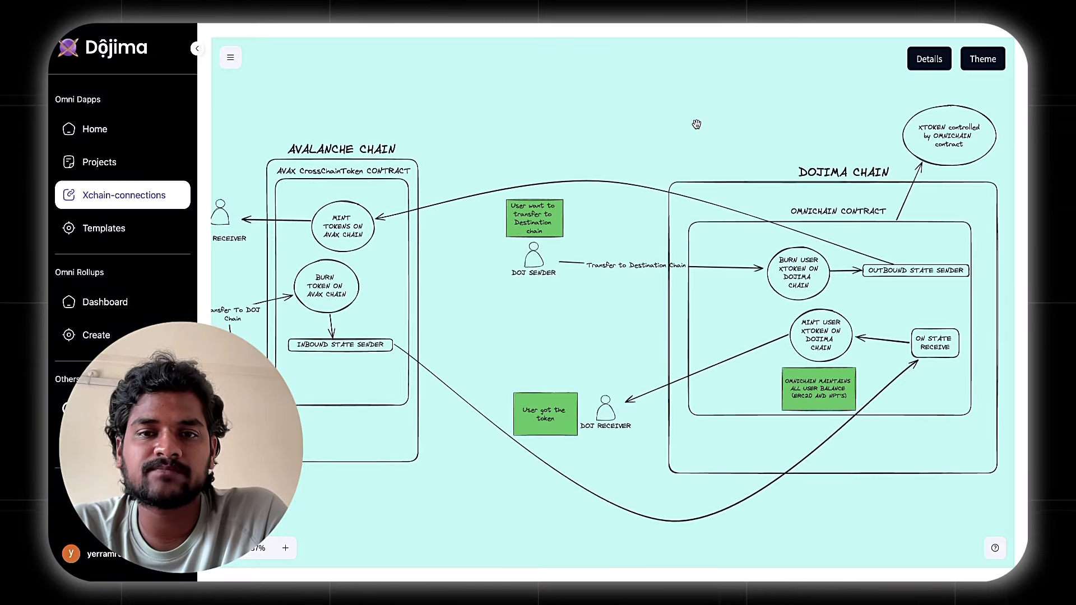
drag(357, 155, 472, 156)
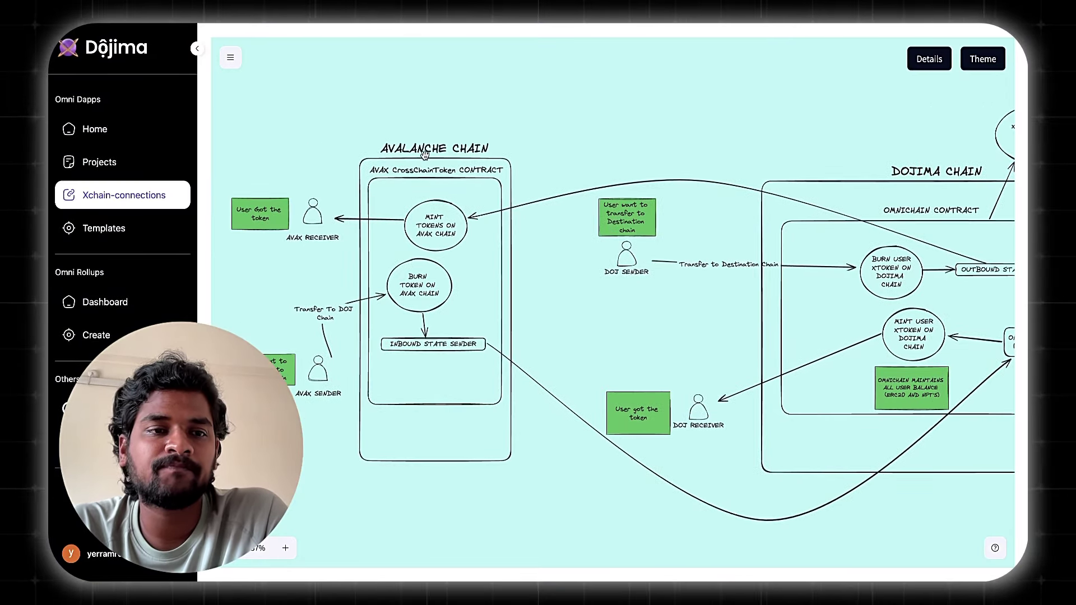
- View the options for the Test Omni Chain project without deleting it, and check the Xchain Connections page before returning to the project list
click(124, 163)
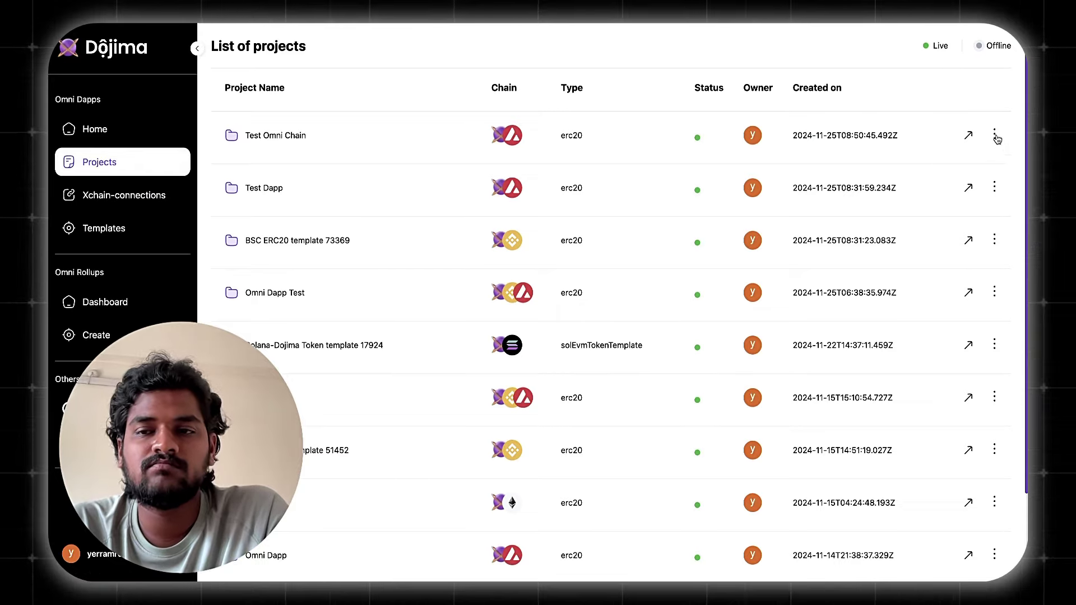
click(995, 136)
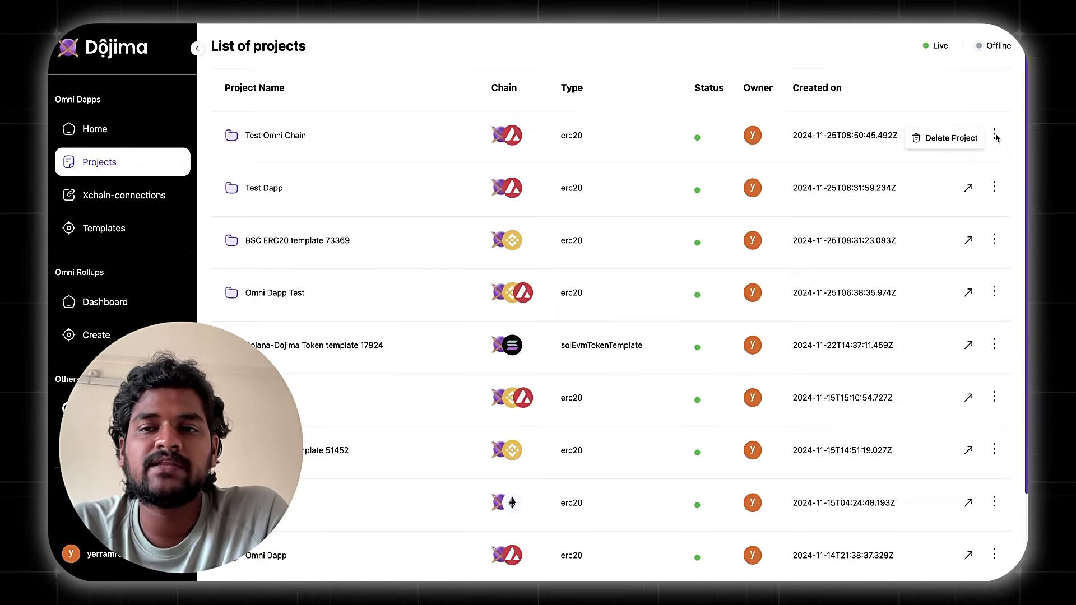
click(969, 104)
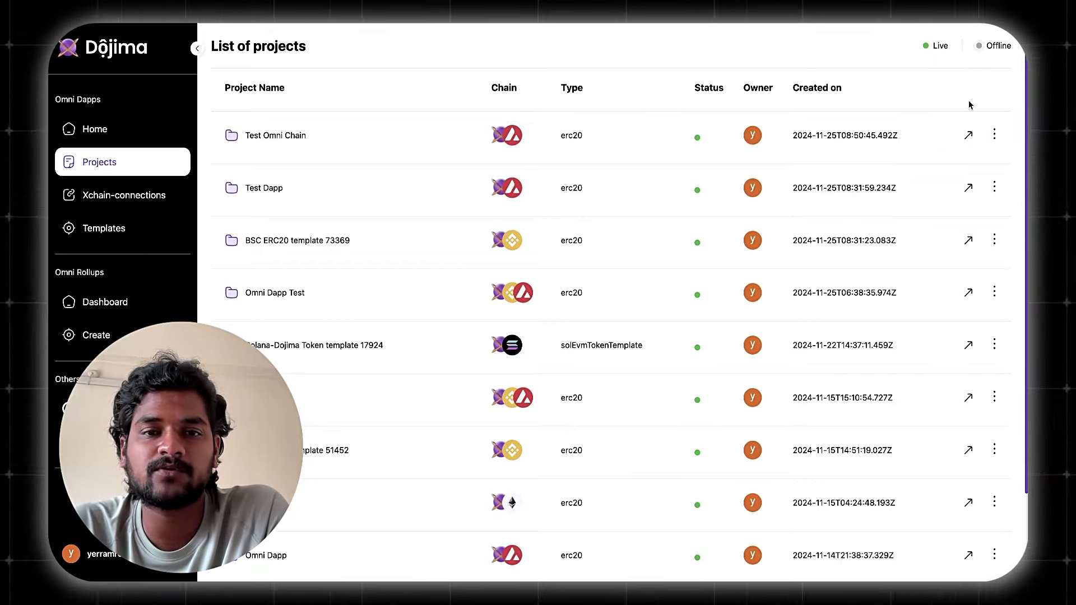
click(121, 195)
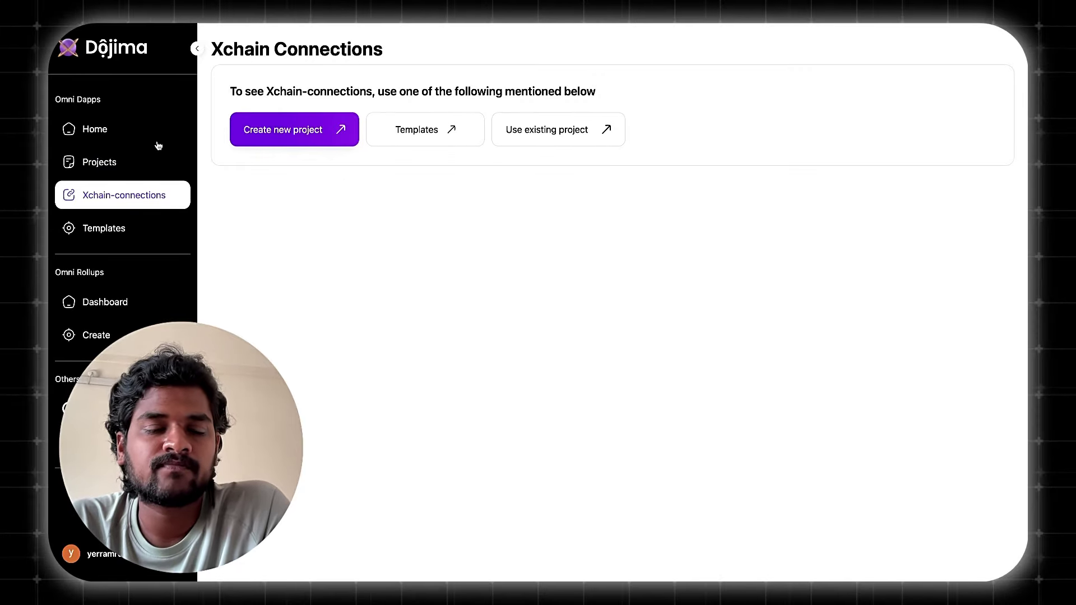
click(108, 164)
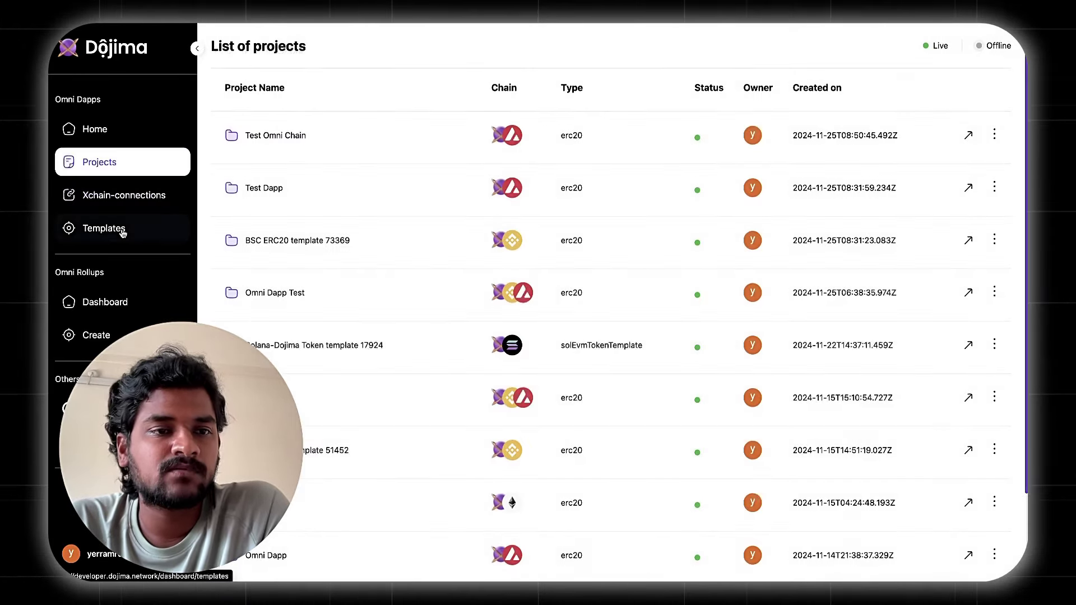
- Look through the full template gallery once more and return to the home page
click(118, 228)
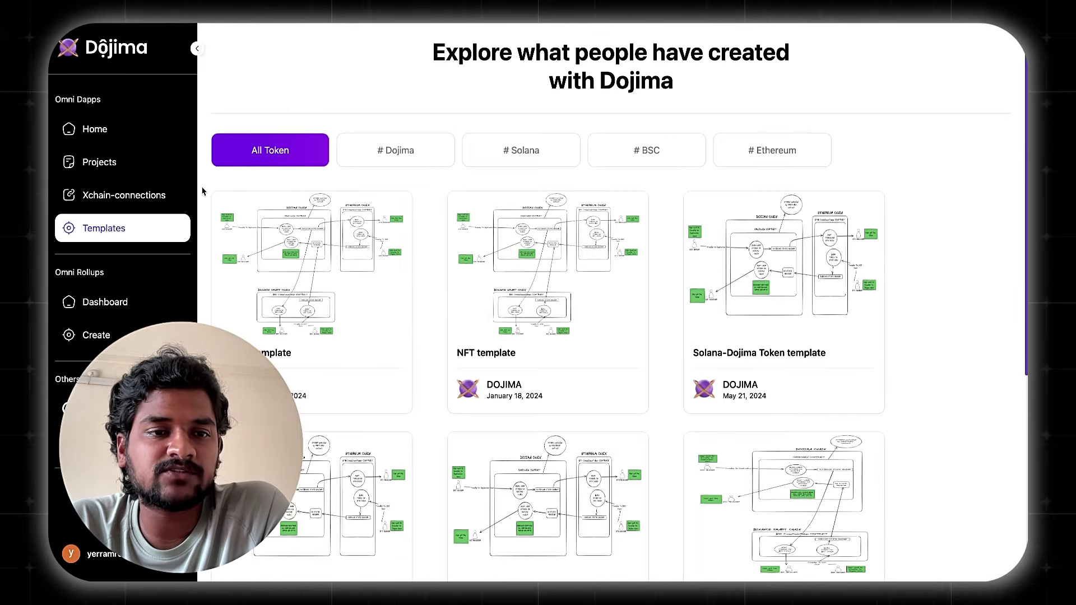
scroll(203, 191, down, 5)
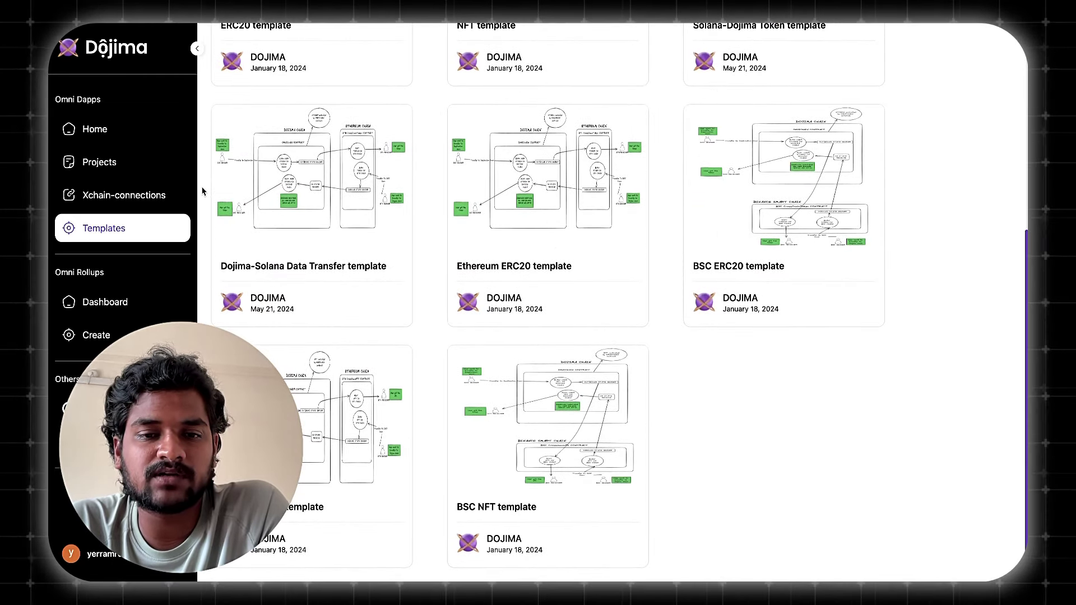
scroll(203, 192, up, 5)
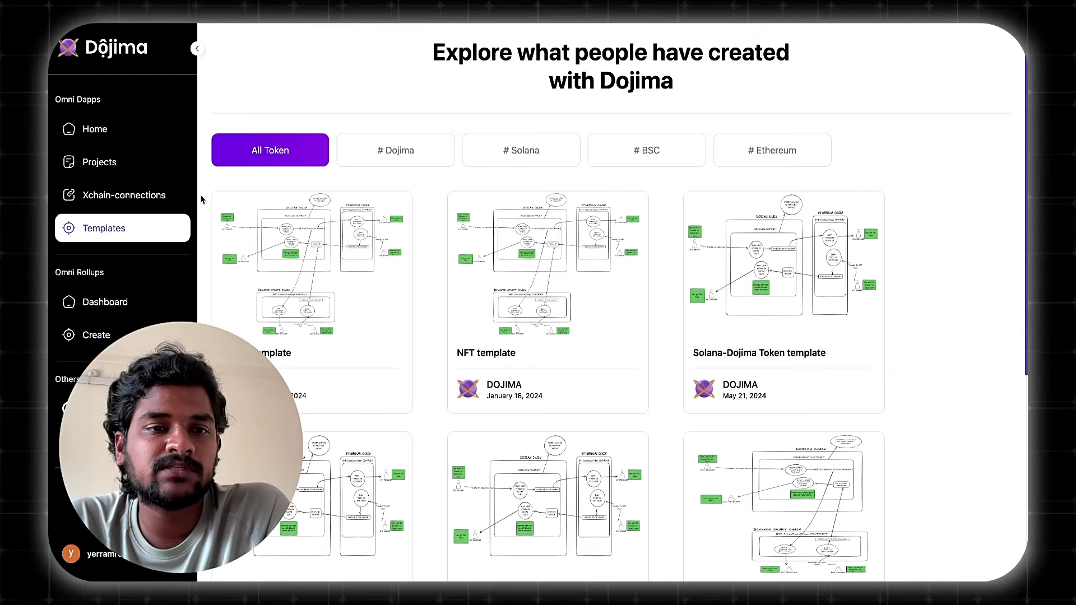
click(114, 136)
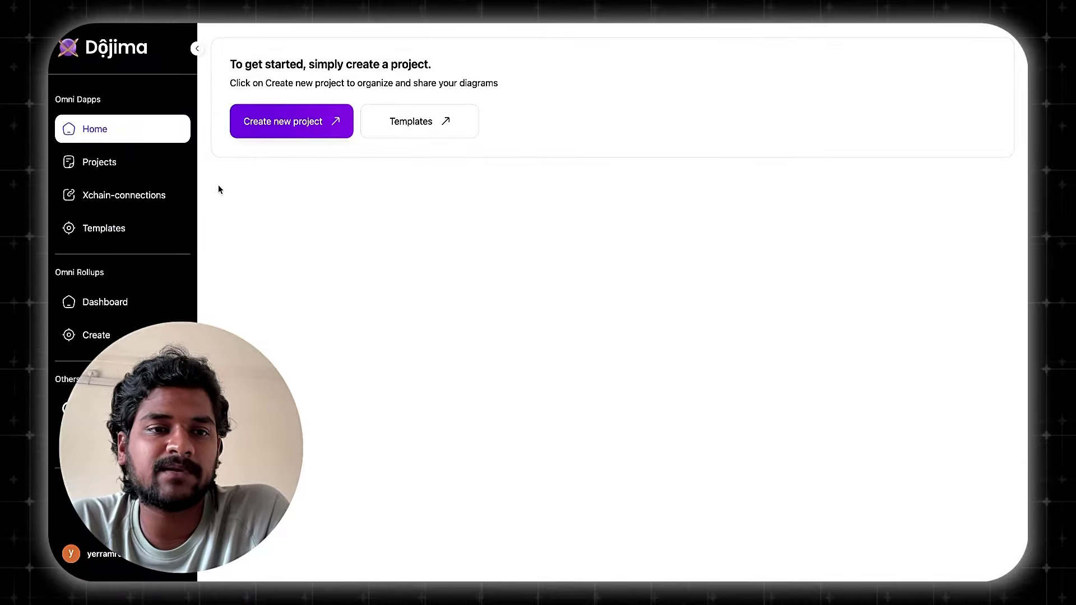